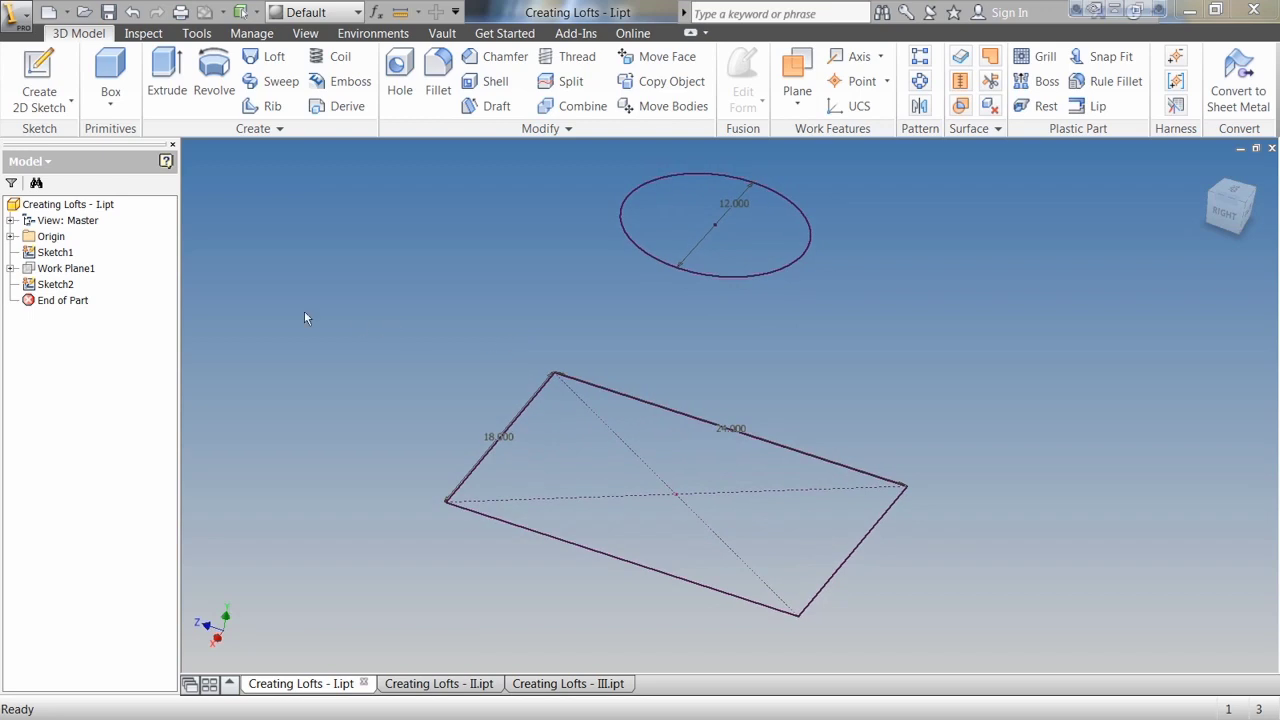
# Start a loft using the 24 by 18 rectangle and the 12 diameter circle as its two sections
pyautogui.click(268, 58)
pyautogui.moveTo(376, 155); pyautogui.dragTo(293, 163)
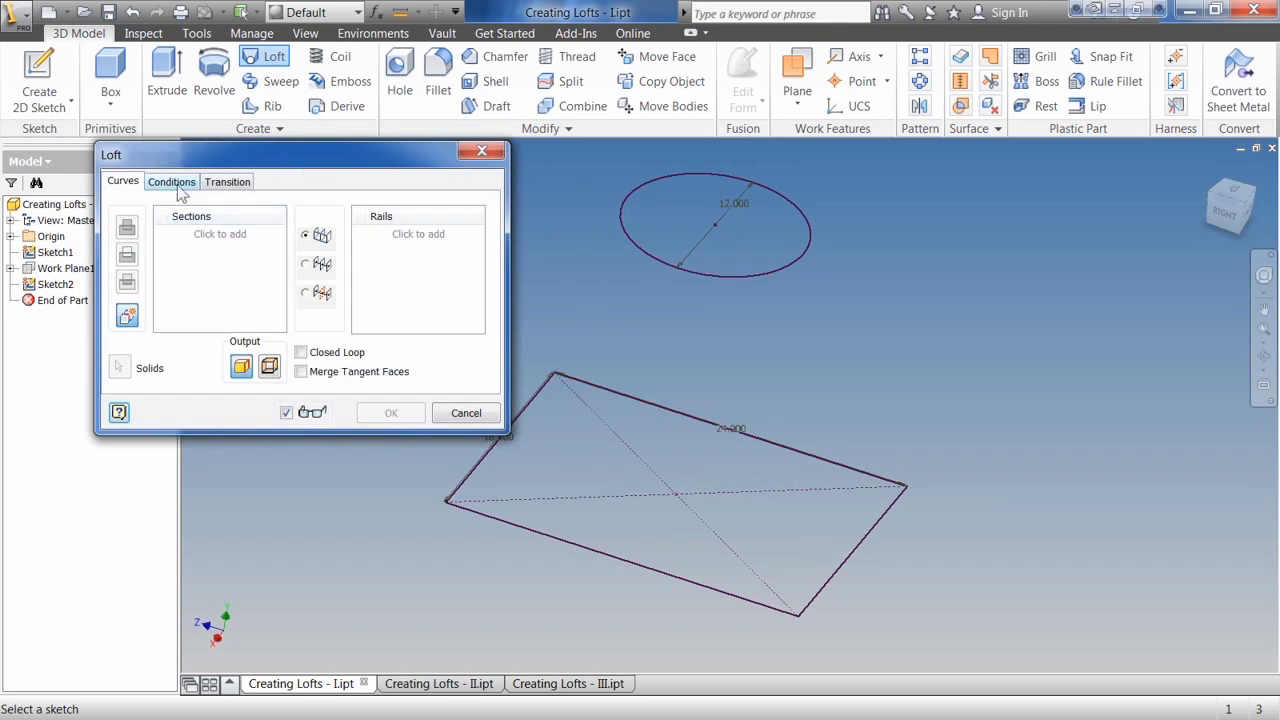
pyautogui.click(552, 533)
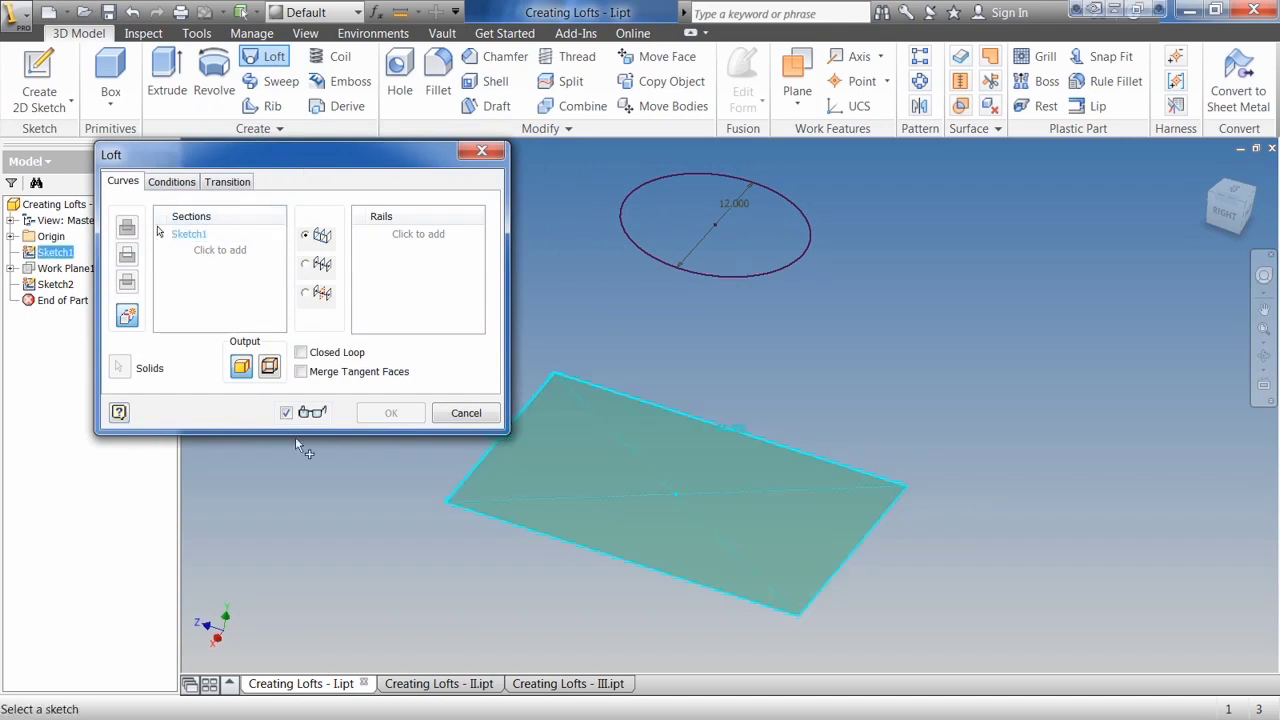
pyautogui.click(675, 268)
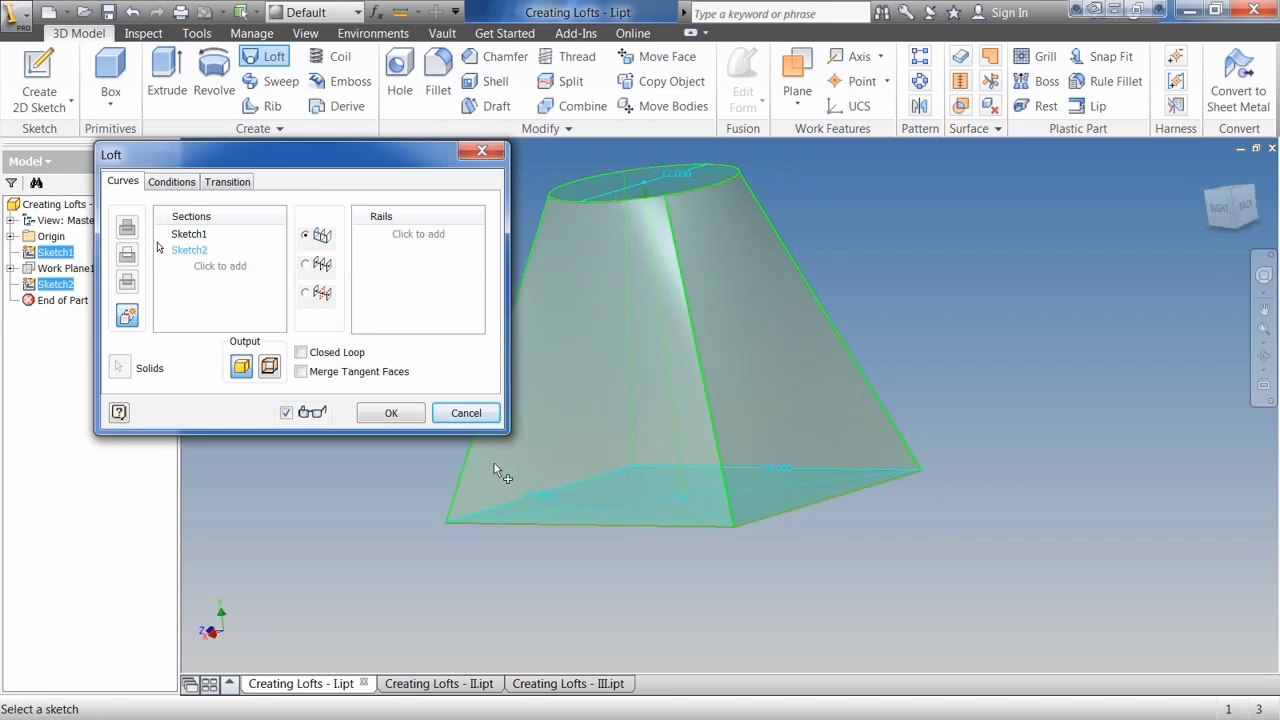
pyautogui.keyDown('shift'); pyautogui.moveTo(494, 465); pyautogui.dragTo(494, 465, button='middle'); pyautogui.keyUp('shift')
# Apply a direction condition with a weight of 50 to the rectangle section of the loft
pyautogui.click(183, 186)
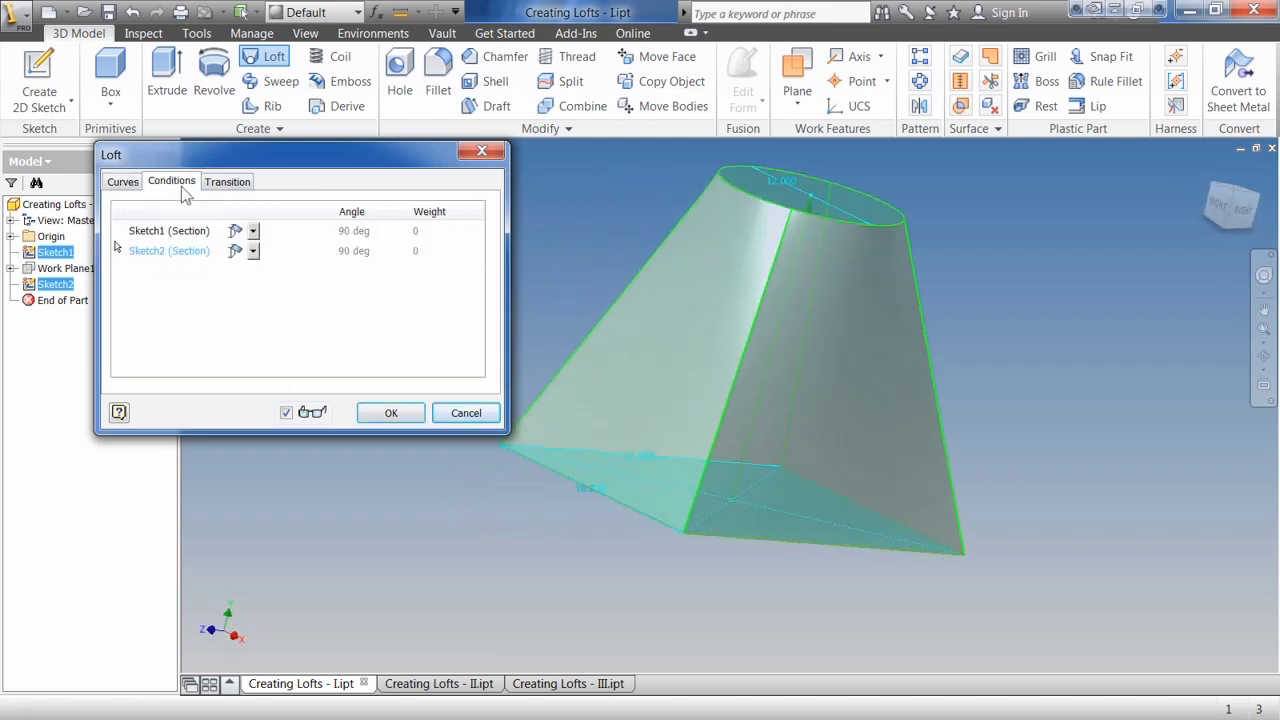
pyautogui.click(238, 232)
pyautogui.click(246, 261)
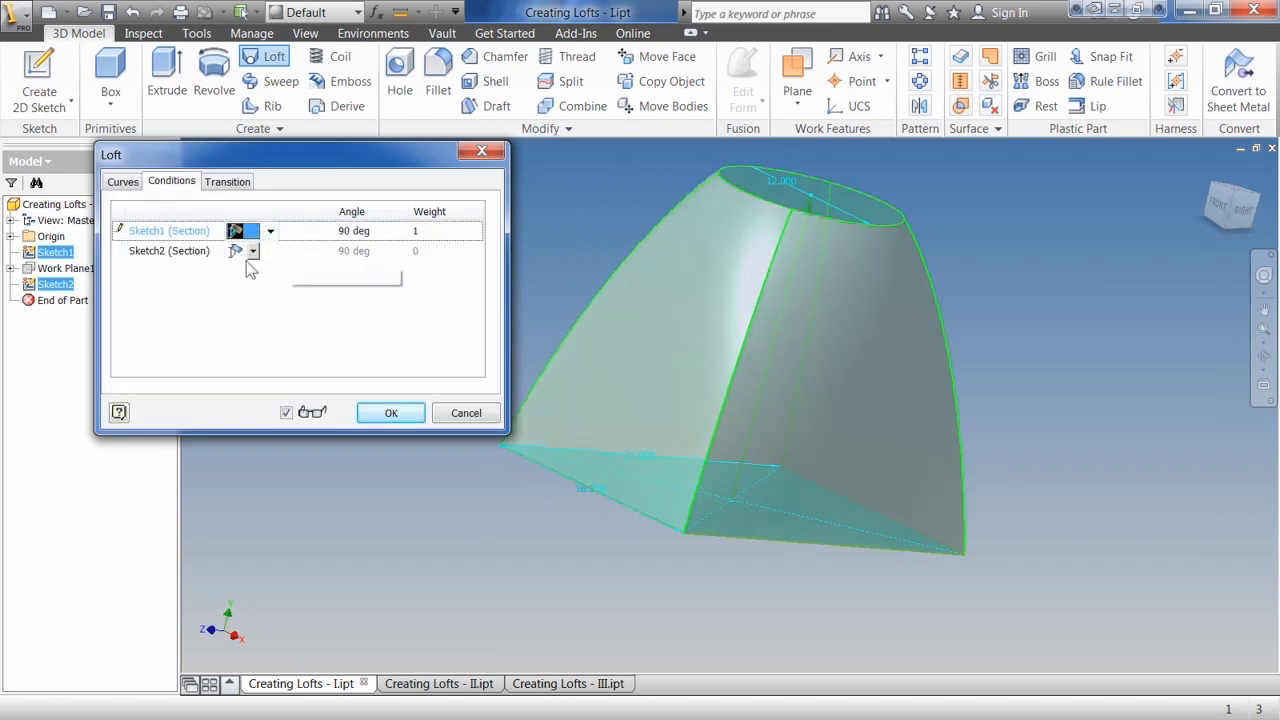
pyautogui.click(430, 231)
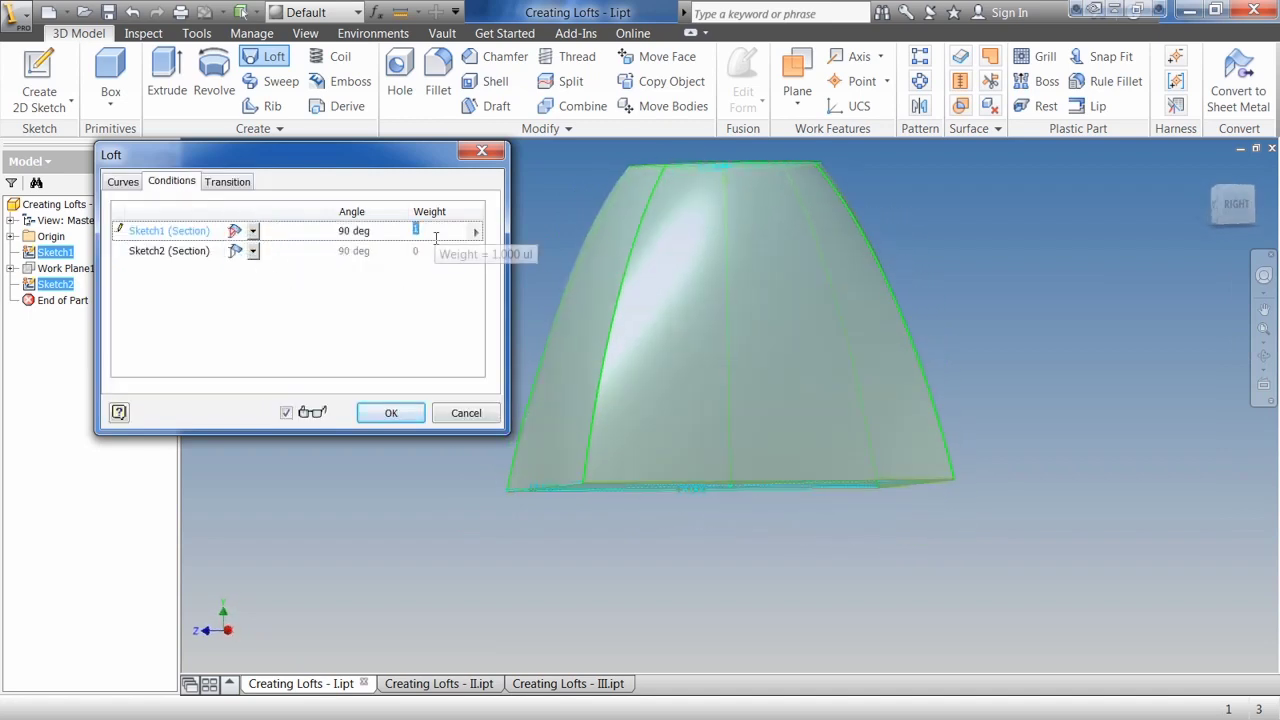
pyautogui.write('50')
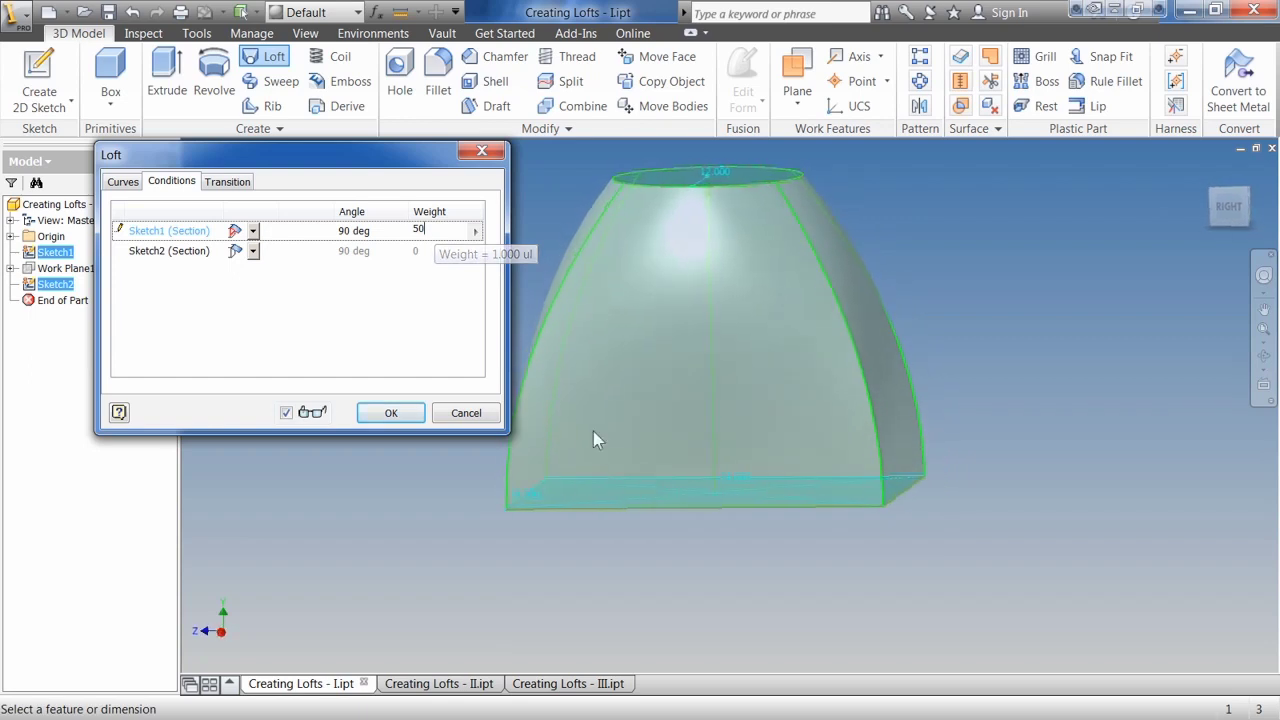
pyautogui.keyDown('shift'); pyautogui.moveTo(568, 478); pyautogui.dragTo(663, 300, button='middle'); pyautogui.keyUp('shift')
# Apply a direction condition to the circle section and inspect the changed loft preview
pyautogui.click(253, 251)
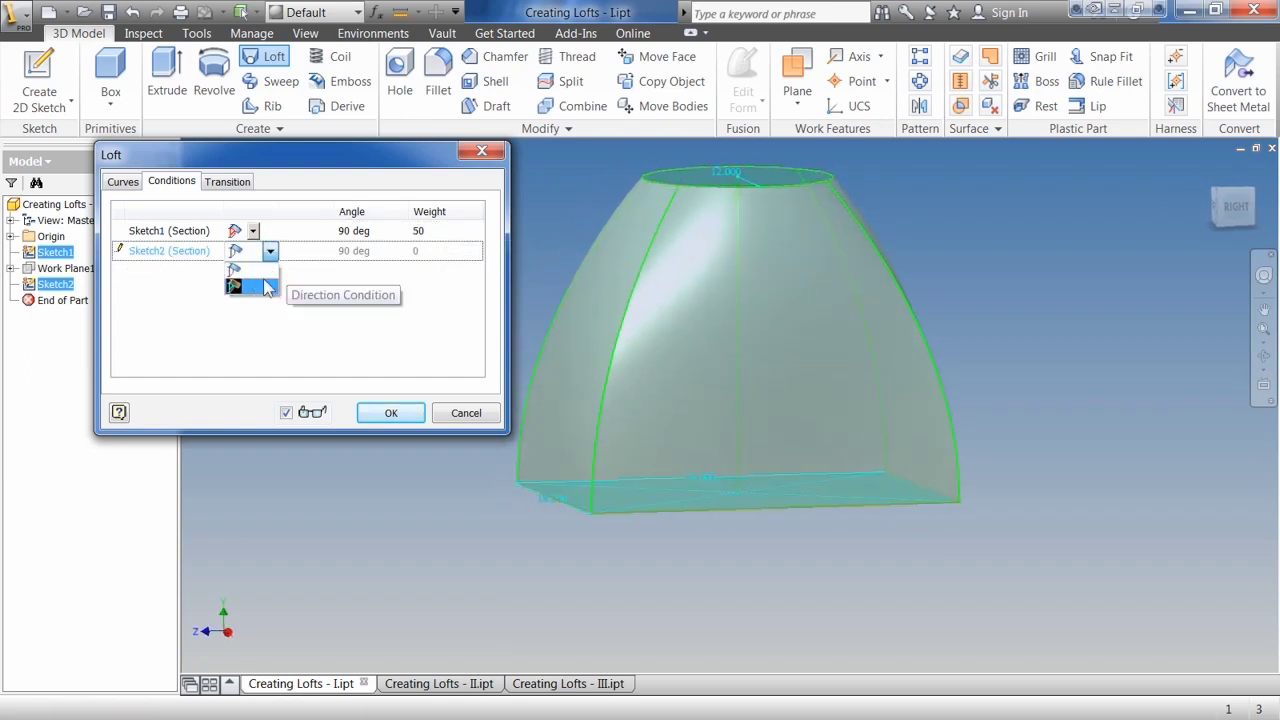
pyautogui.click(268, 288)
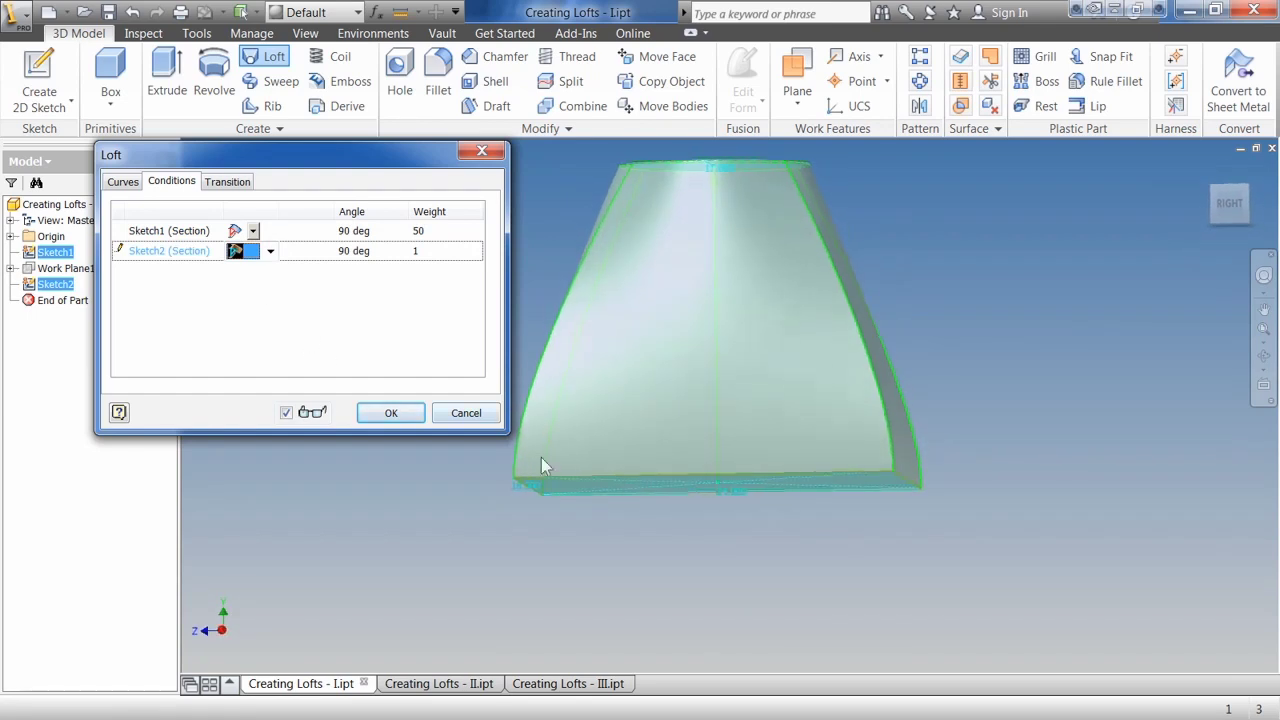
pyautogui.keyDown('shift'); pyautogui.moveTo(543, 477); pyautogui.dragTo(677, 209, button='middle'); pyautogui.keyUp('shift')
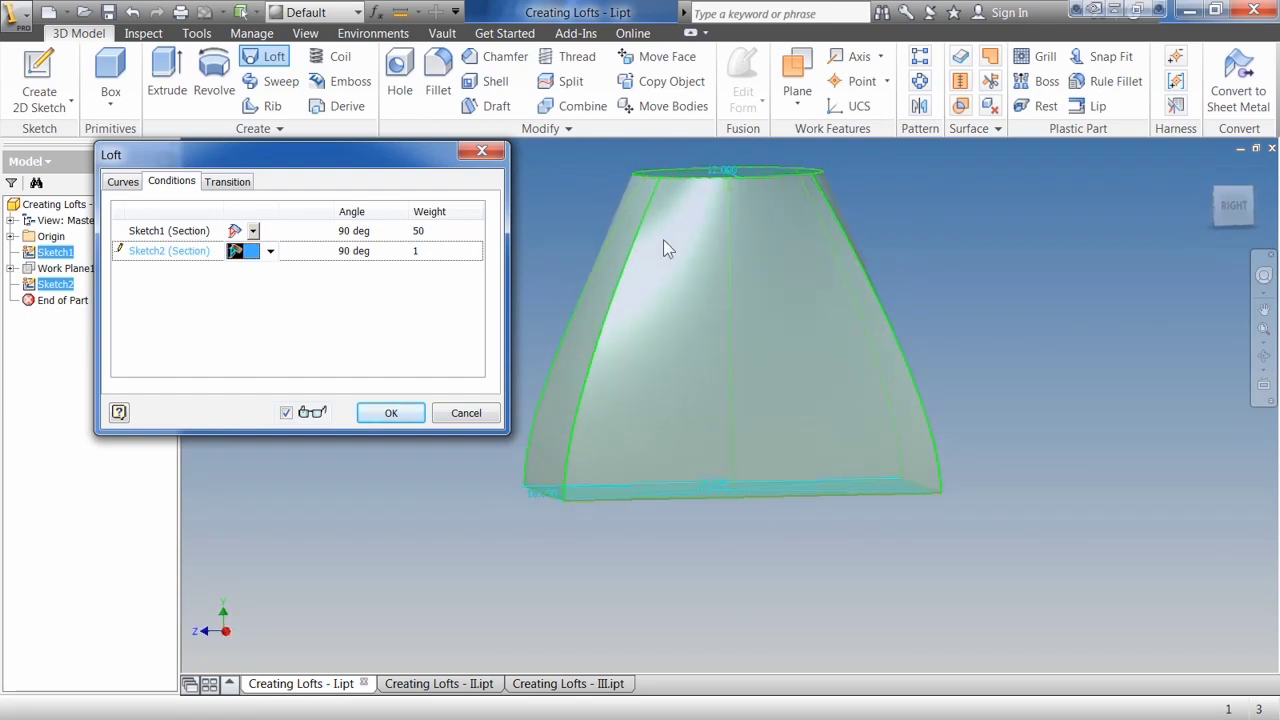
pyautogui.press('F6')
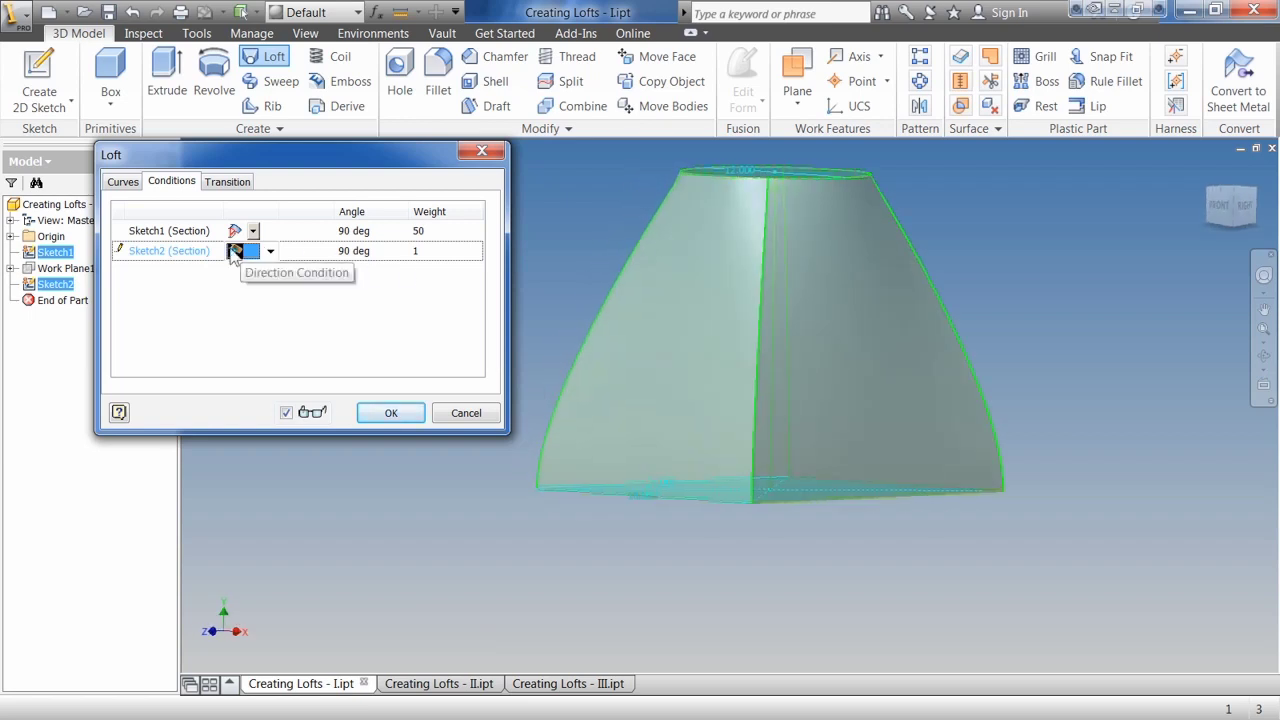
# Compare the free and direction conditions on the rectangle section, leaving it on free
pyautogui.click(253, 231)
pyautogui.click(253, 265)
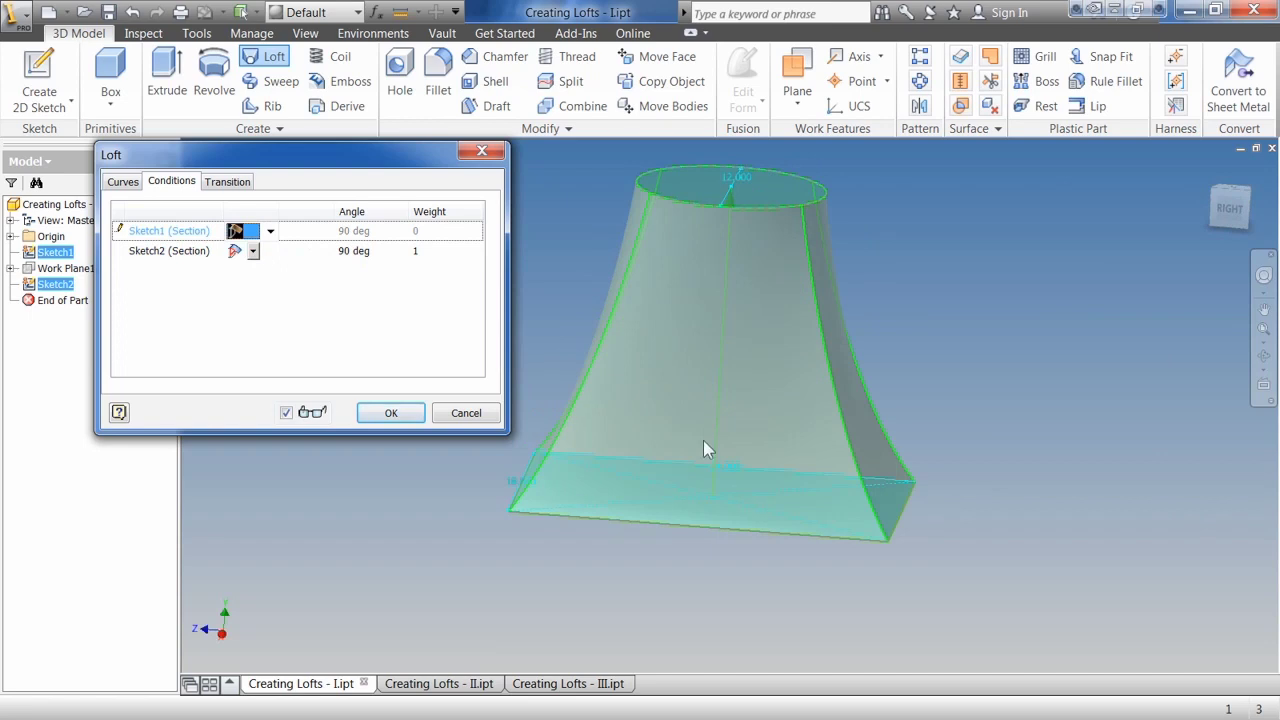
pyautogui.keyDown('shift'); pyautogui.moveTo(600, 500); pyautogui.dragTo(595, 512, button='middle'); pyautogui.keyUp('shift')
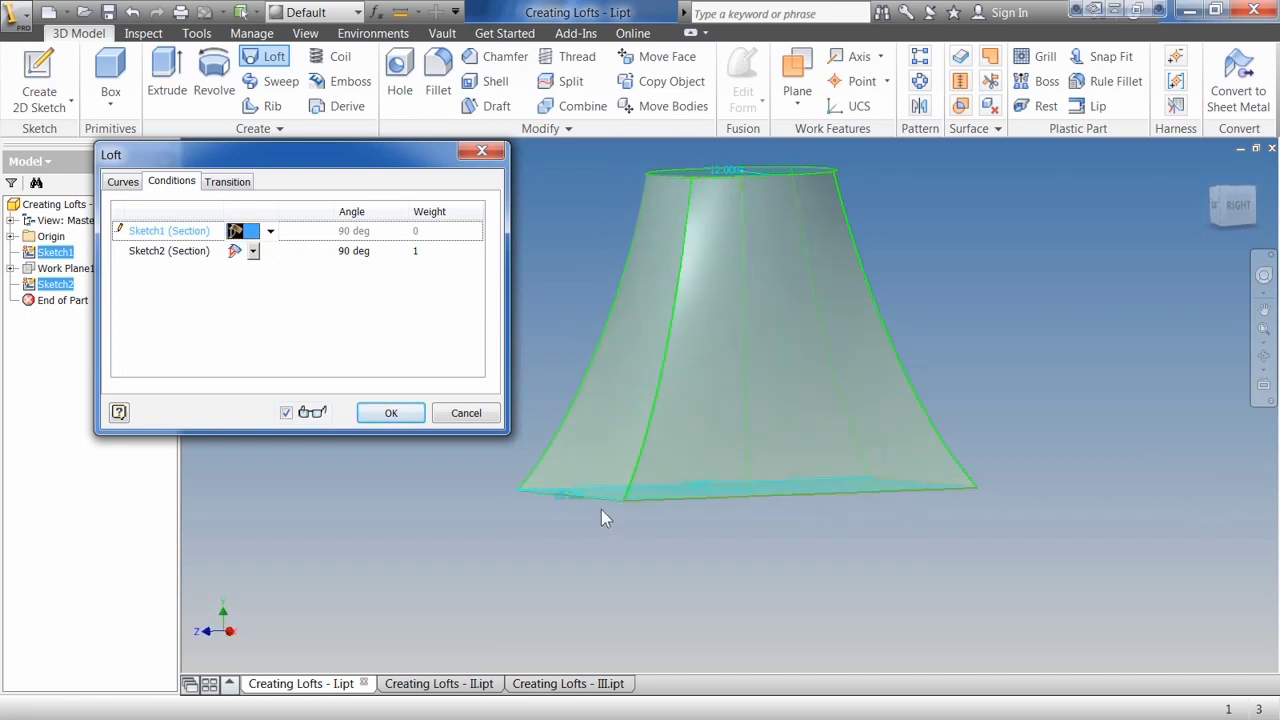
pyautogui.click(270, 231)
pyautogui.click(255, 255)
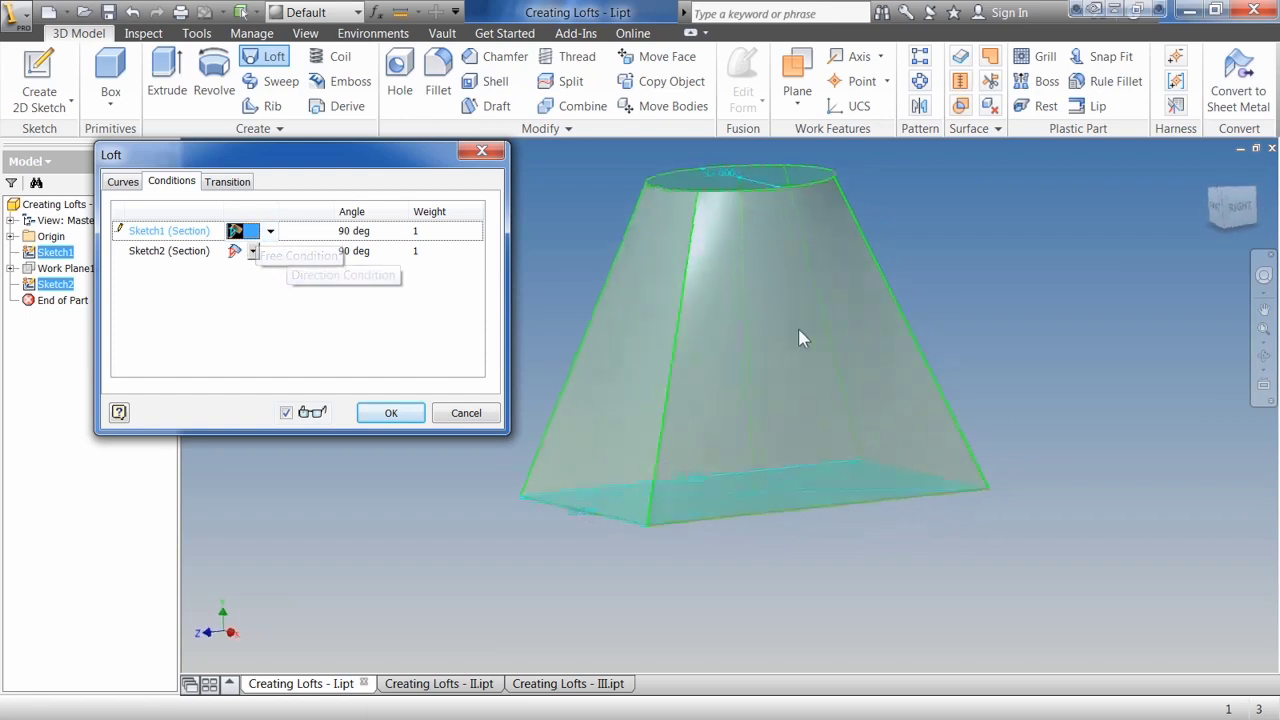
pyautogui.click(270, 231)
pyautogui.click(264, 250)
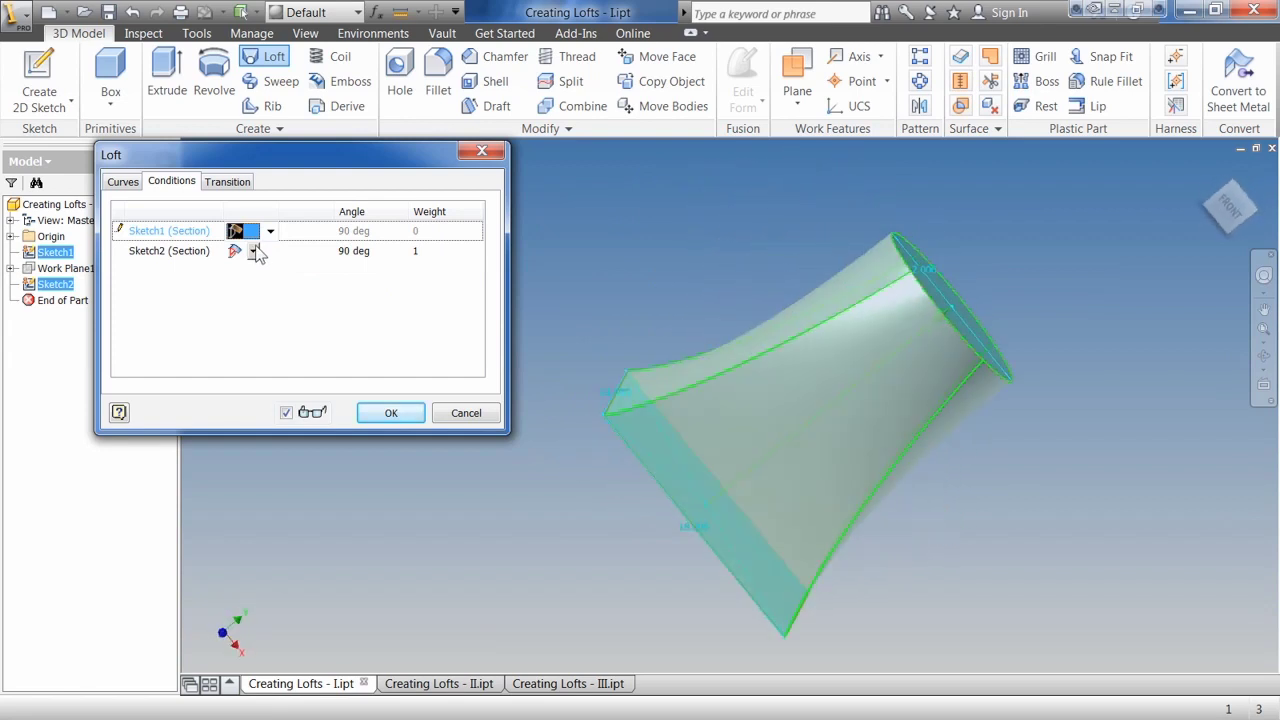
# Set the circle section to free, try a direction condition on the rectangle, and create the loft with both sections free
pyautogui.click(253, 251)
pyautogui.click(254, 271)
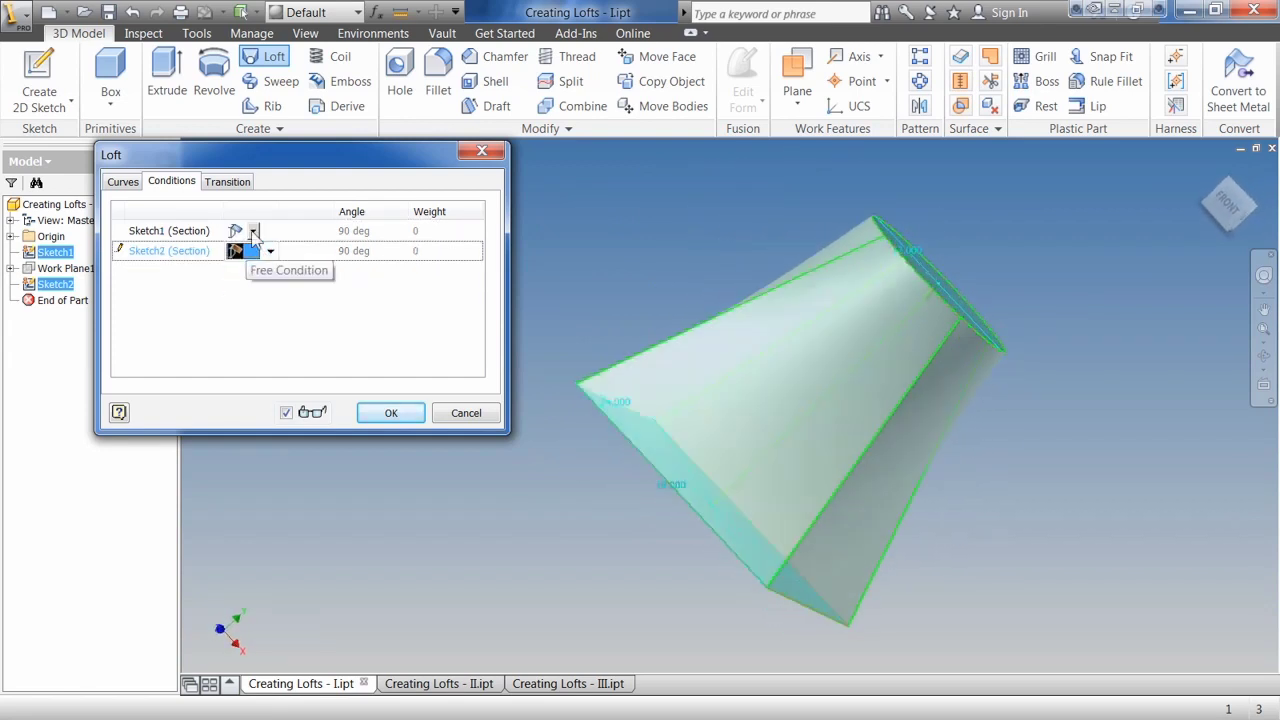
pyautogui.click(253, 231)
pyautogui.click(244, 268)
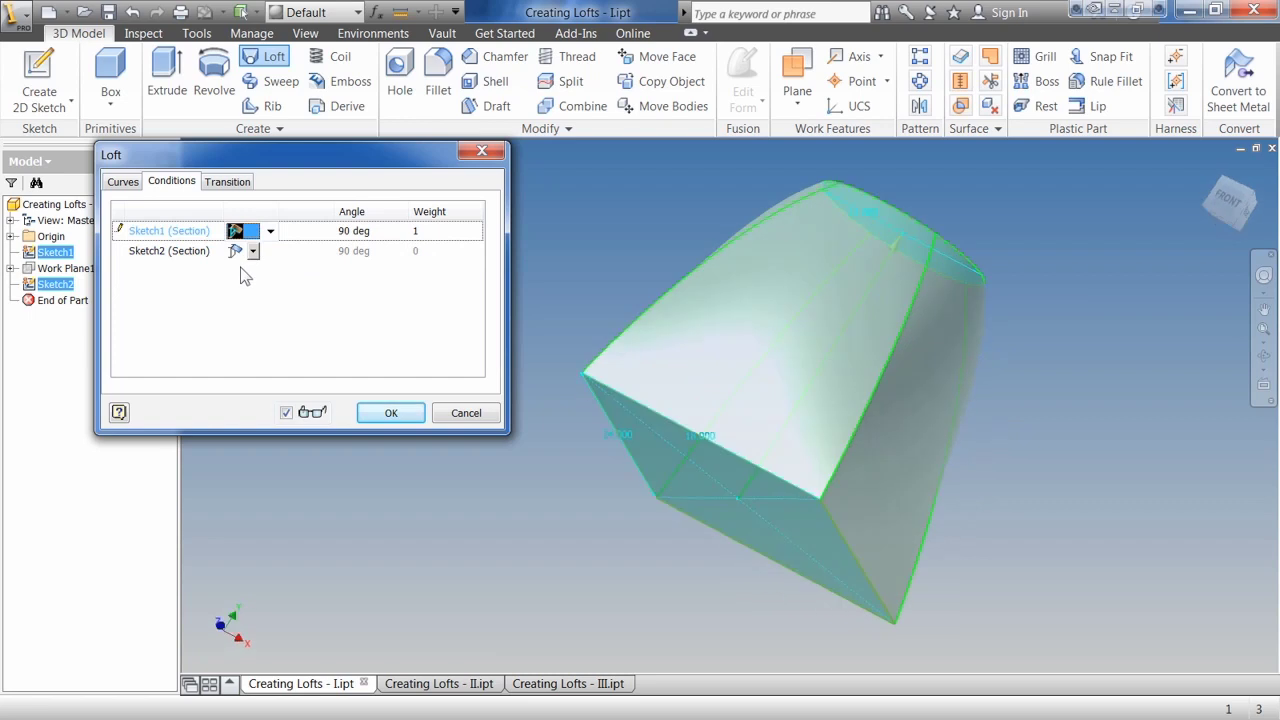
pyautogui.click(253, 231)
pyautogui.click(254, 262)
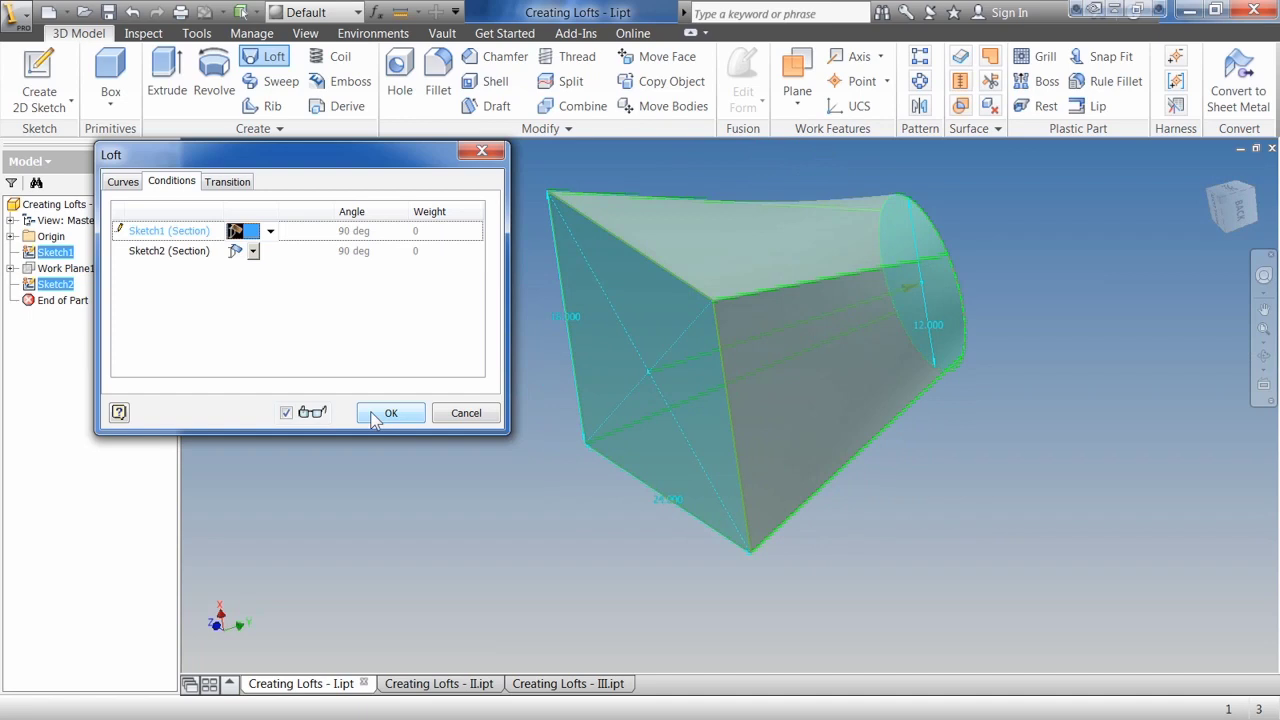
pyautogui.click(374, 414)
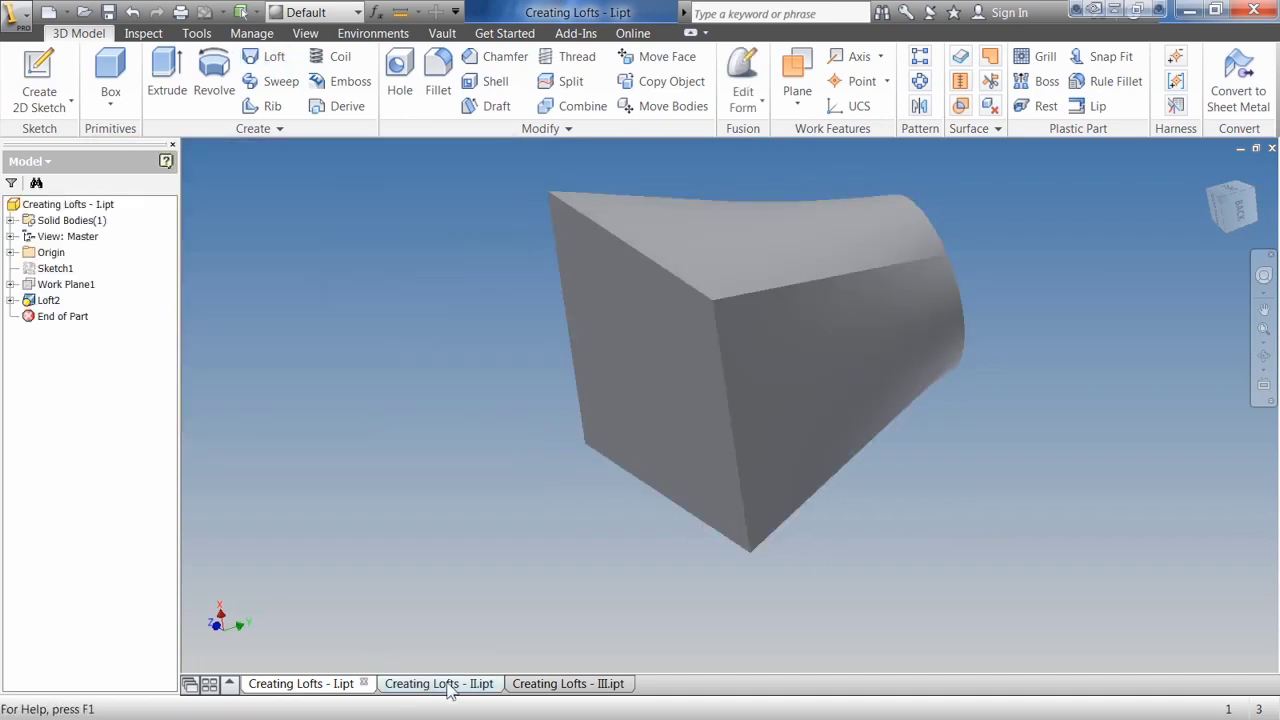
# In Creating Lofts - II.ipt, start a loft between the two rectangles with the 3D sketch curve as its rail
pyautogui.click(445, 684)
pyautogui.click(270, 57)
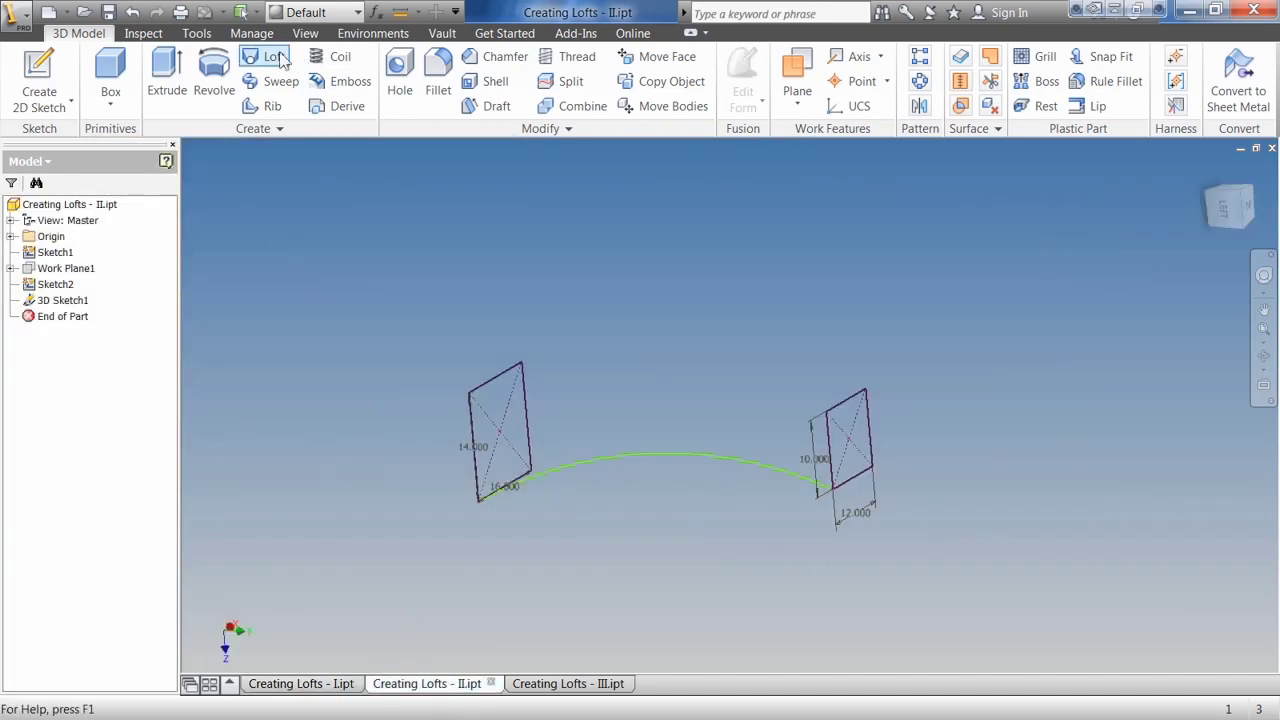
pyautogui.click(517, 374)
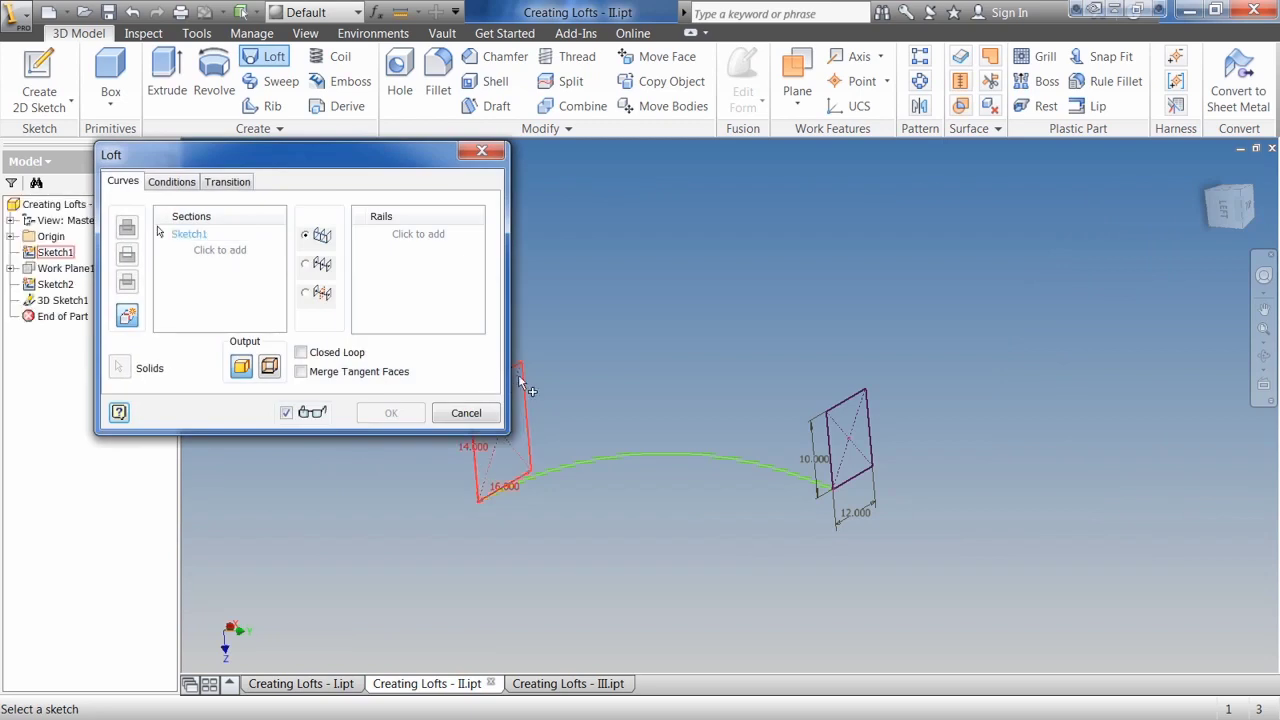
pyautogui.click(840, 440)
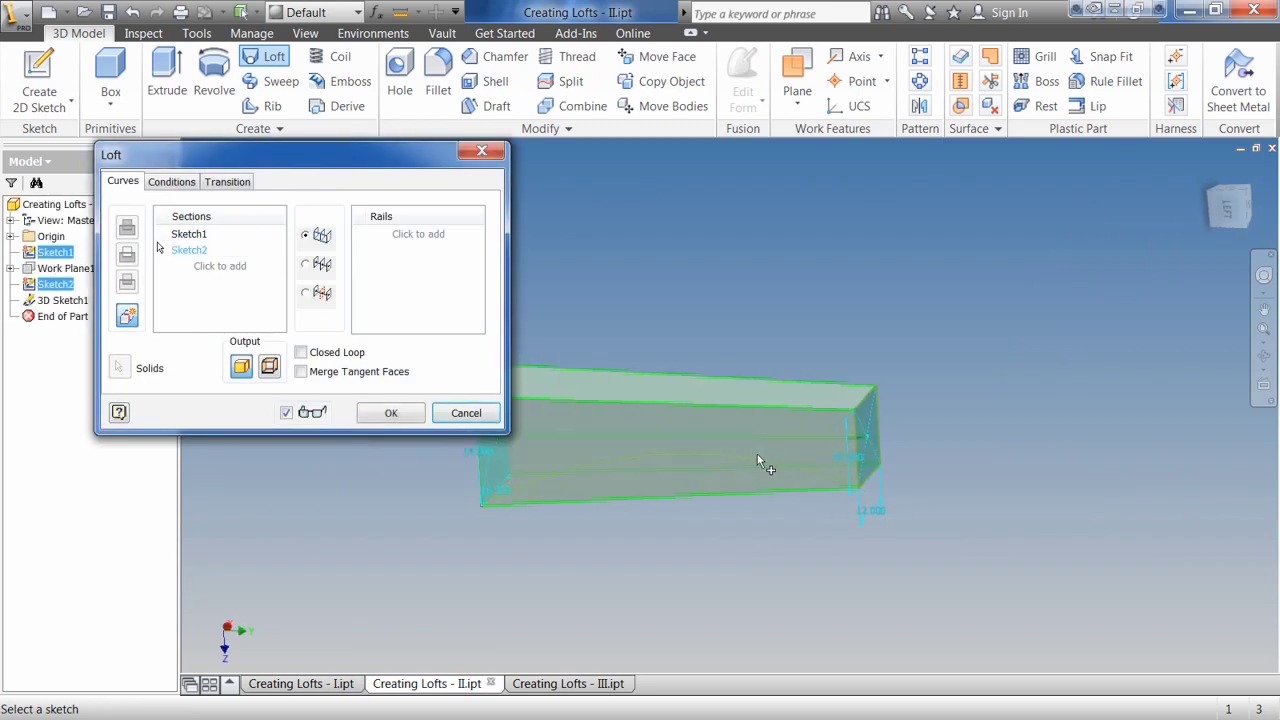
pyautogui.moveTo(643, 503)
pyautogui.keyDown('shift'); pyautogui.mouseDown(button='middle')
pyautogui.moveTo(677, 457)
pyautogui.moveTo(603, 466)
pyautogui.moveTo(500, 440)
pyautogui.mouseUp(button='middle'); pyautogui.keyUp('shift')
pyautogui.click(397, 238)
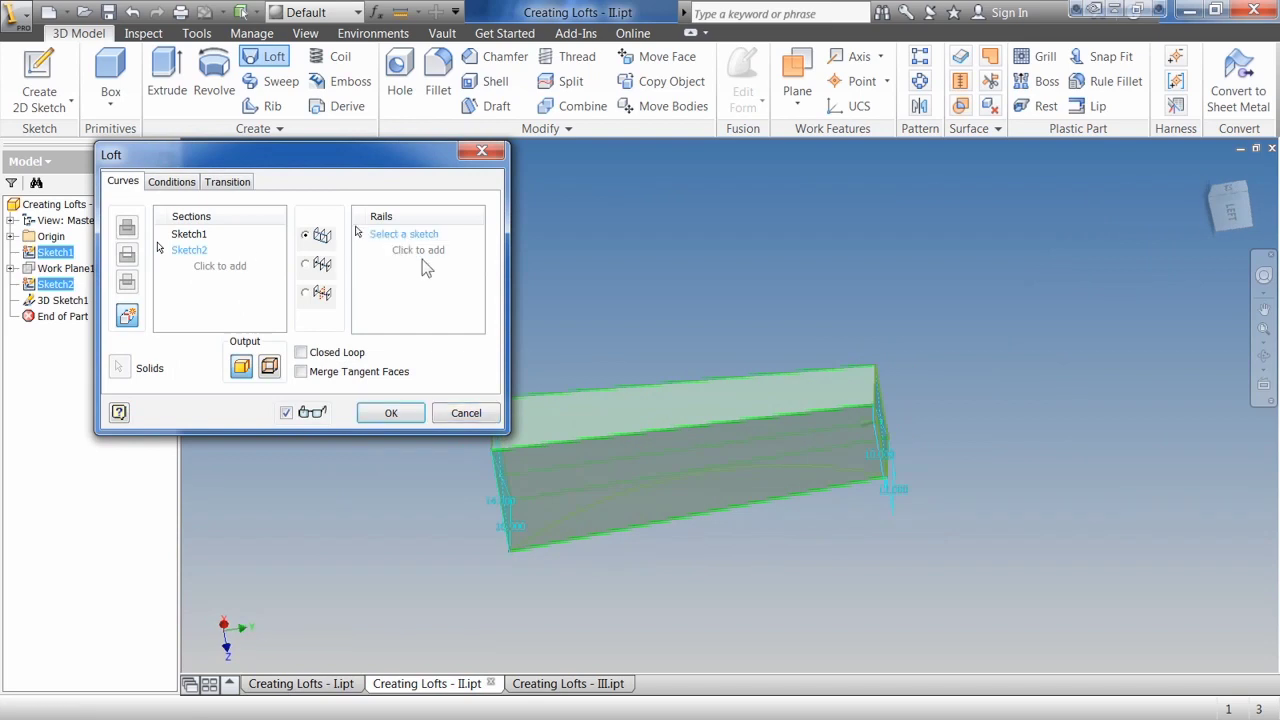
pyautogui.click(637, 486)
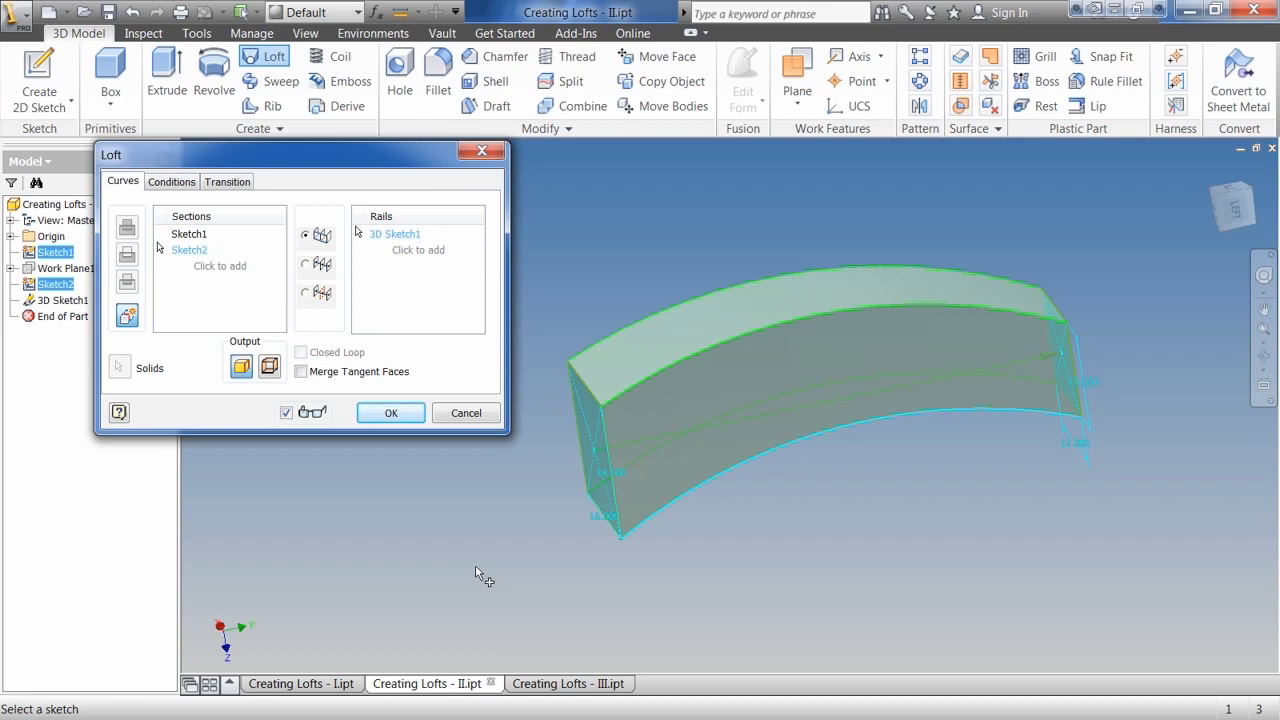
# Try the center line loft type, return to the rail type, and create the curved solid loft
pyautogui.click(306, 265)
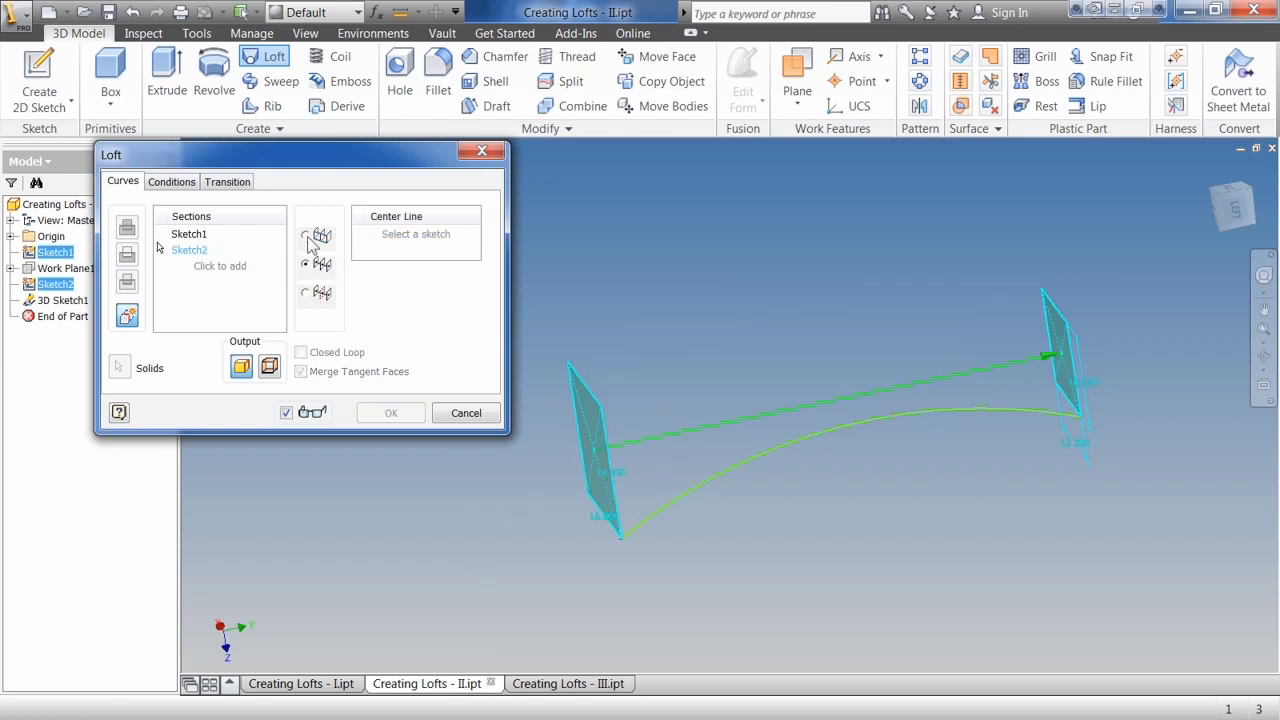
pyautogui.click(307, 236)
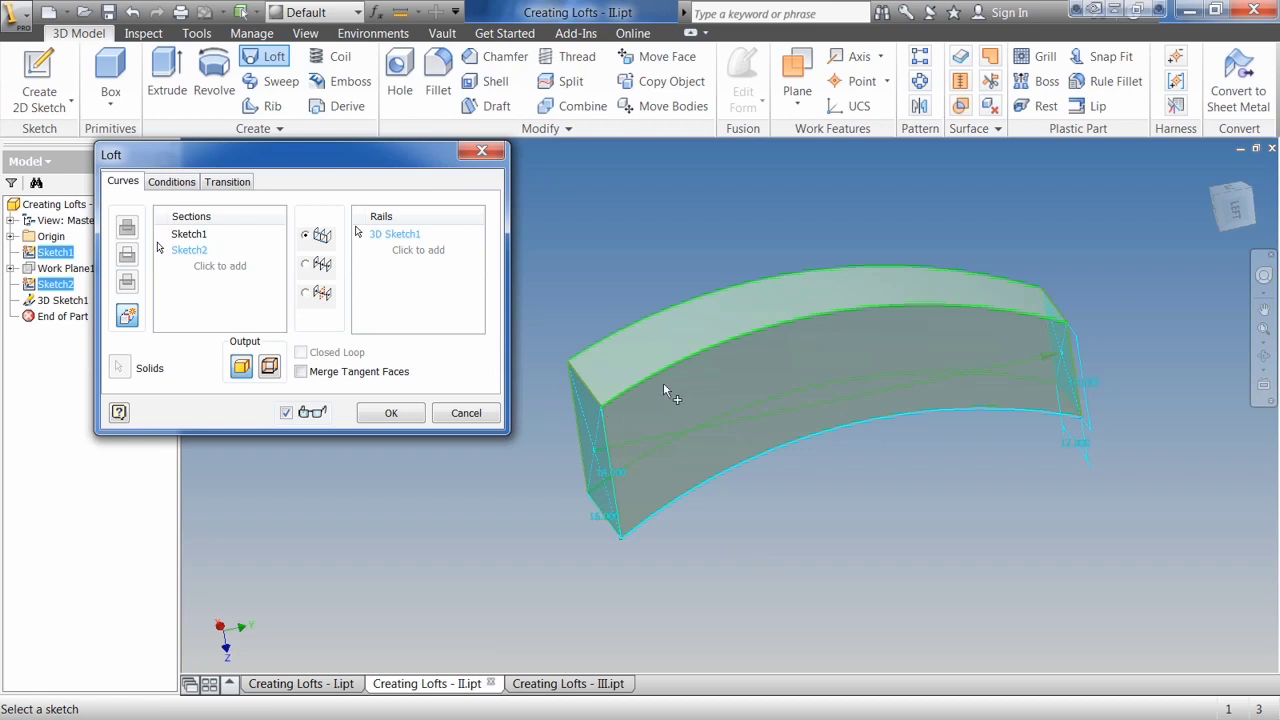
pyautogui.click(416, 414)
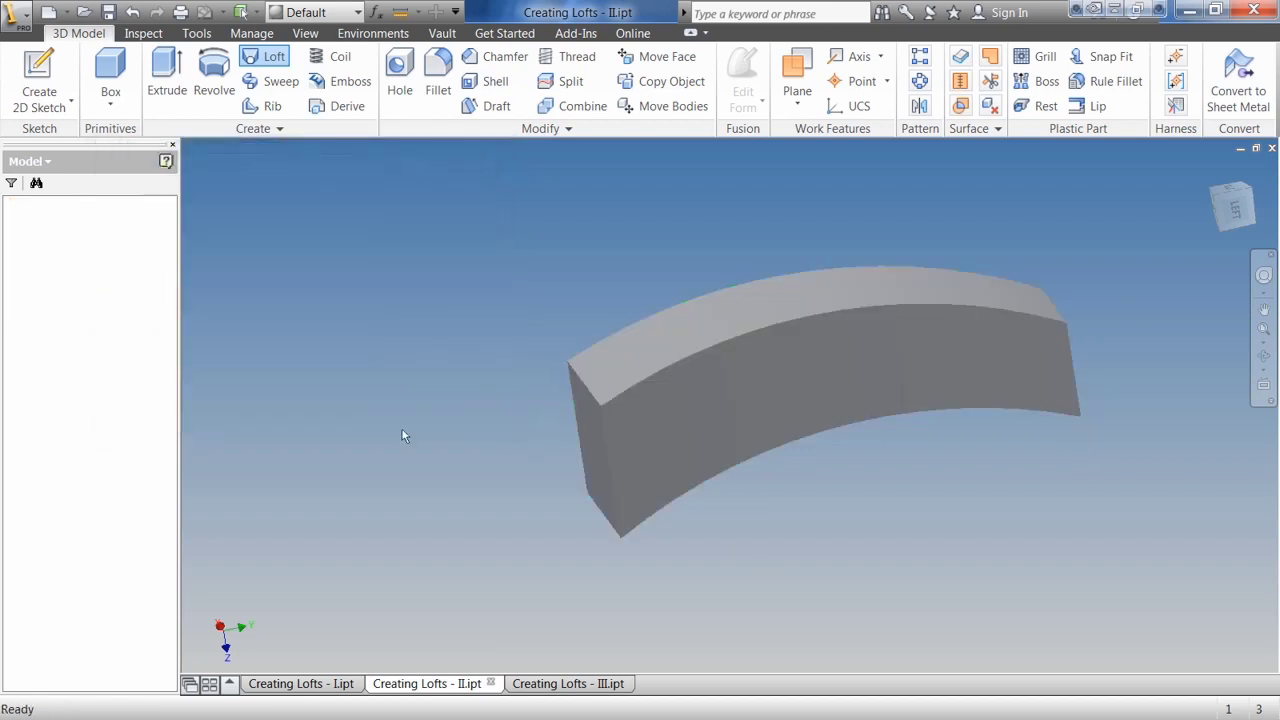
pyautogui.keyDown('shift'); pyautogui.moveTo(340, 535); pyautogui.dragTo(678, 620, button='middle'); pyautogui.keyUp('shift')
pyautogui.keyDown('shift'); pyautogui.moveTo(753, 437); pyautogui.dragTo(678, 421, button='middle'); pyautogui.keyUp('shift')
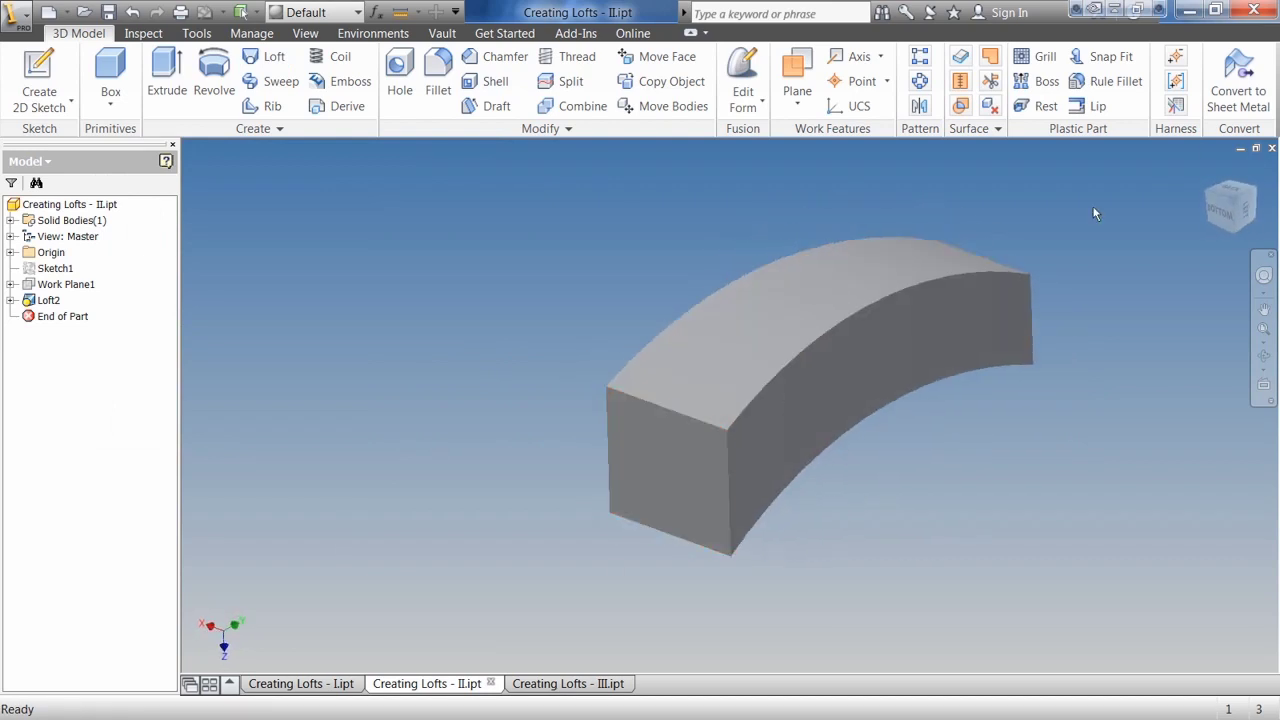
pyautogui.scroll(1, 977, 223)
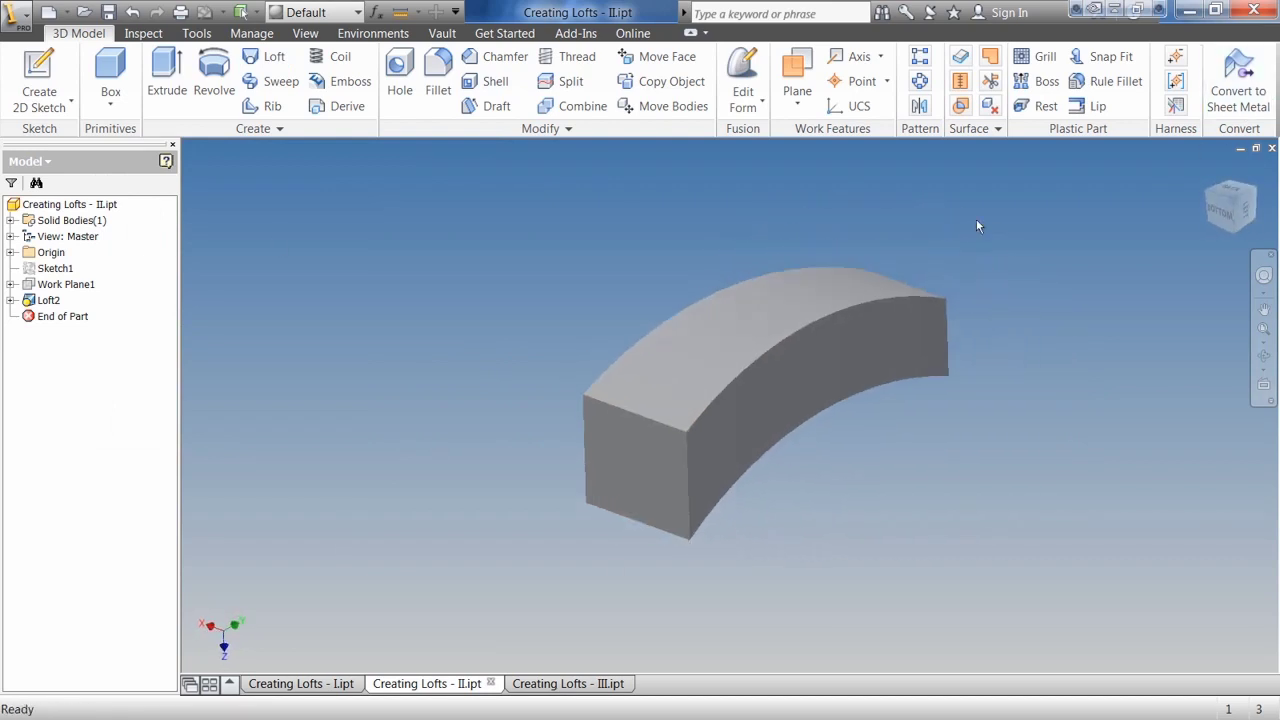
# Undo the curved loft and convert the part to sheet metal, accepting the uniform thickness notice
pyautogui.click(134, 12)
pyautogui.click(1238, 75)
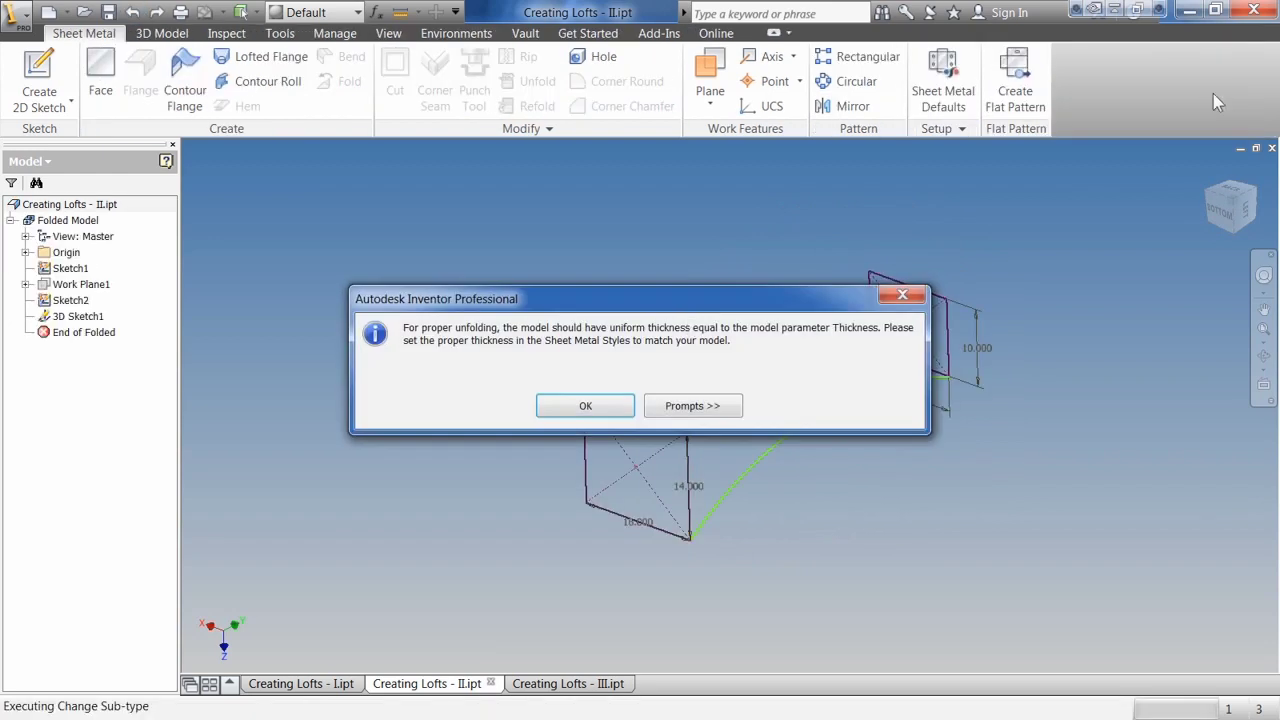
pyautogui.click(586, 402)
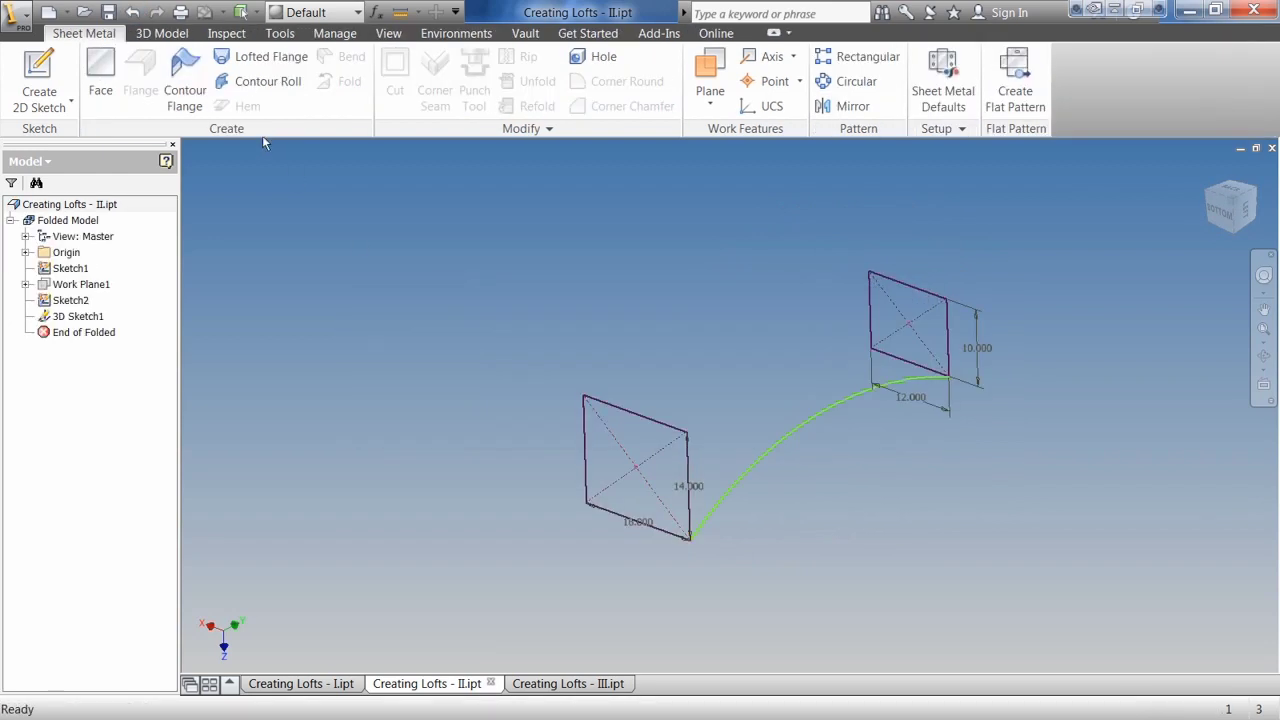
# Create a lofted flange between the two rectangle sketches
pyautogui.click(262, 57)
pyautogui.click(658, 427)
pyautogui.click(905, 287)
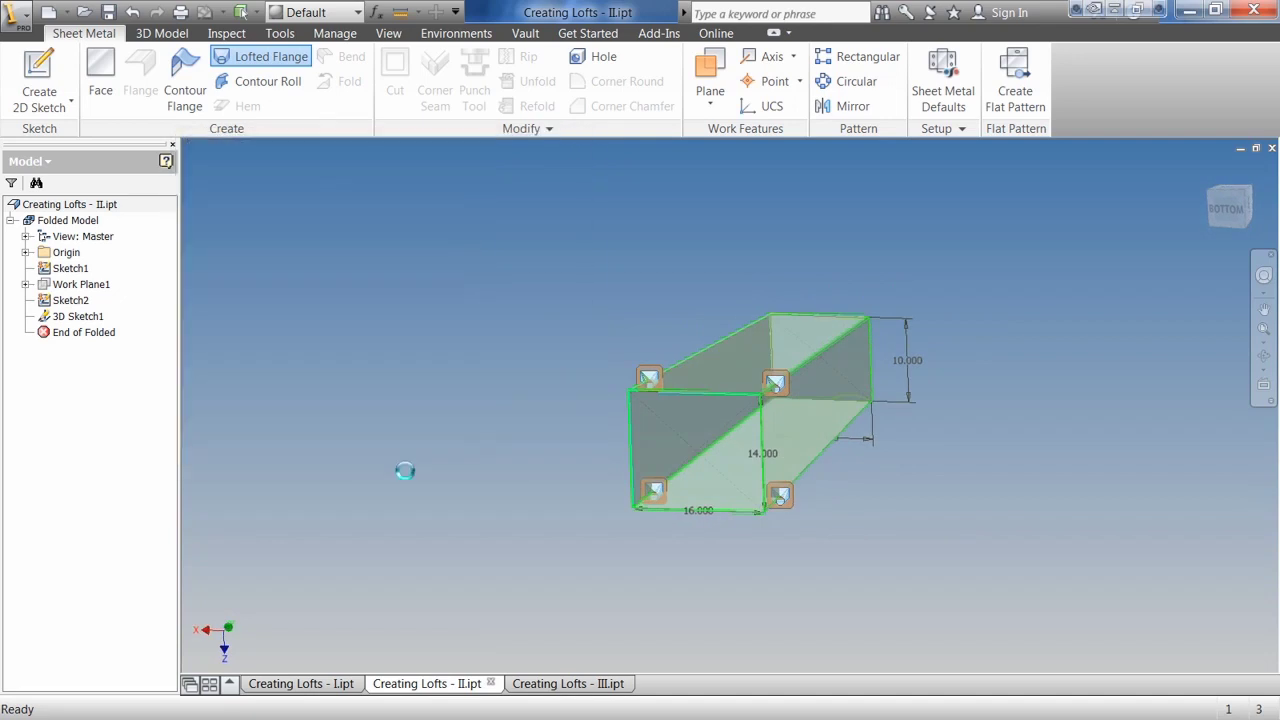
pyautogui.press('Return')
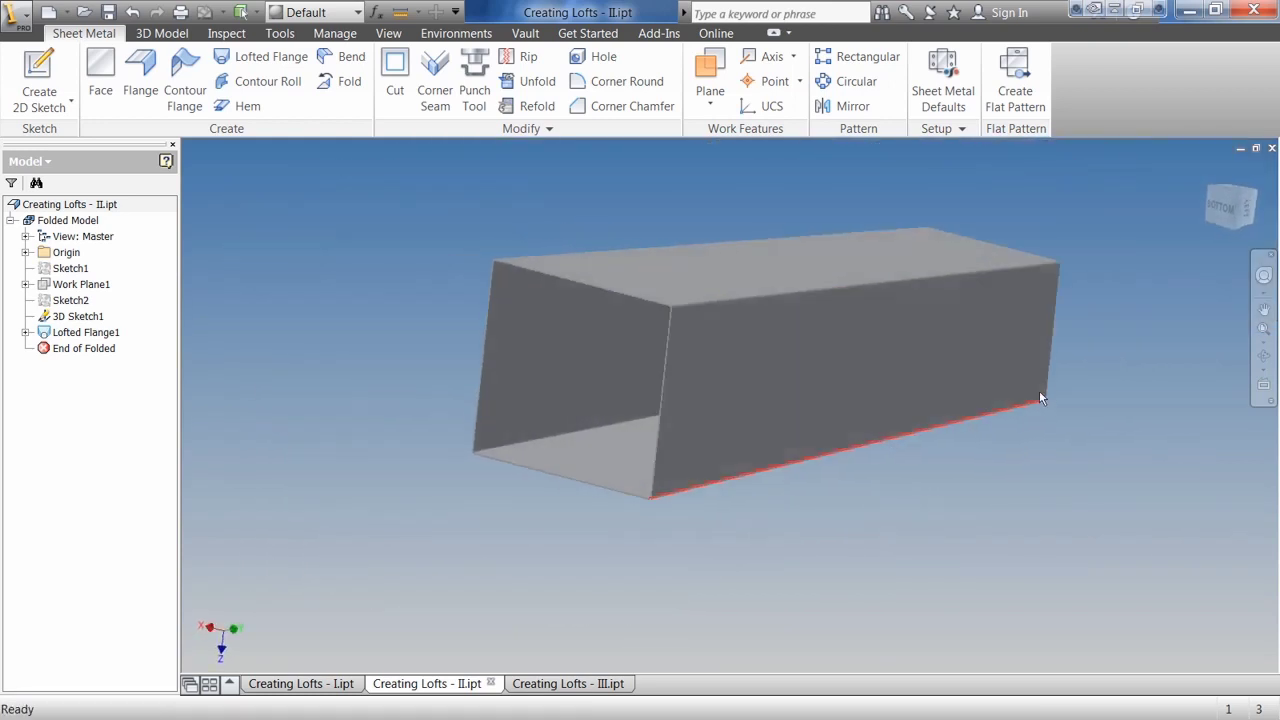
# In Creating Lofts - III.ipt, create a solid loft through the four sections Sketch4, Sketch3, Sketch2 and Sketch1, in that order
pyautogui.click(550, 687)
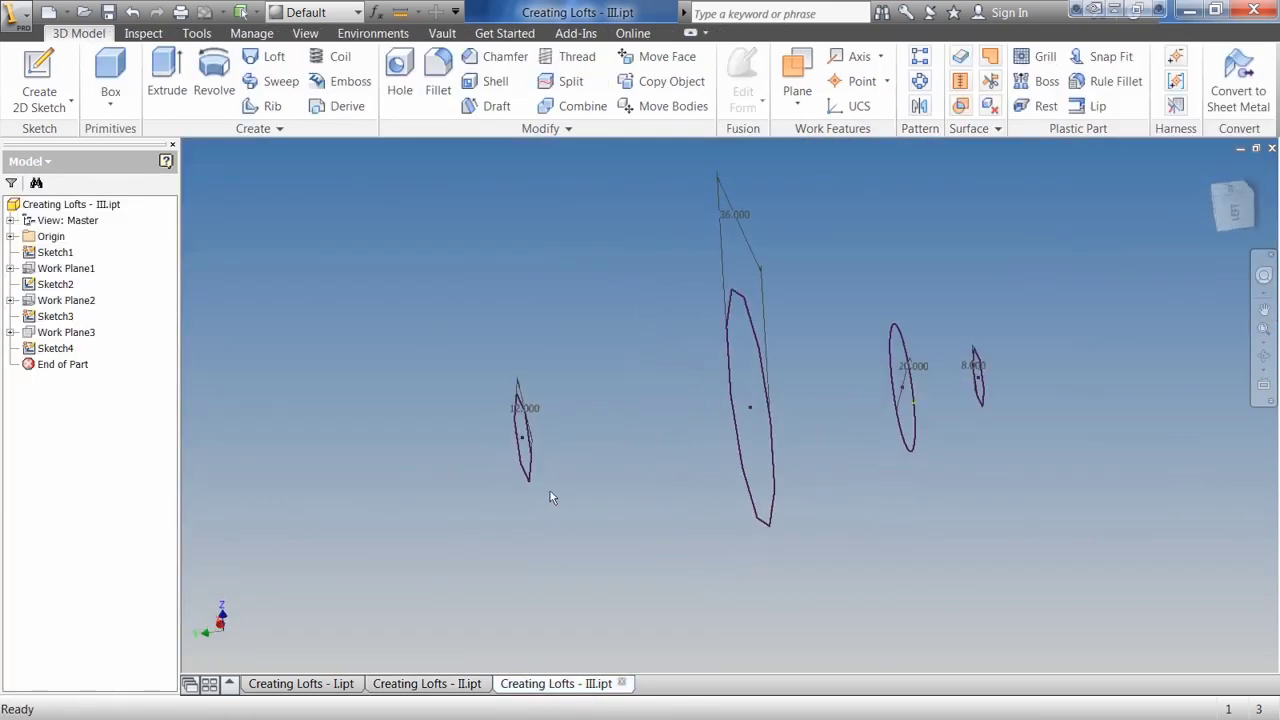
pyautogui.click(252, 62)
pyautogui.click(498, 488)
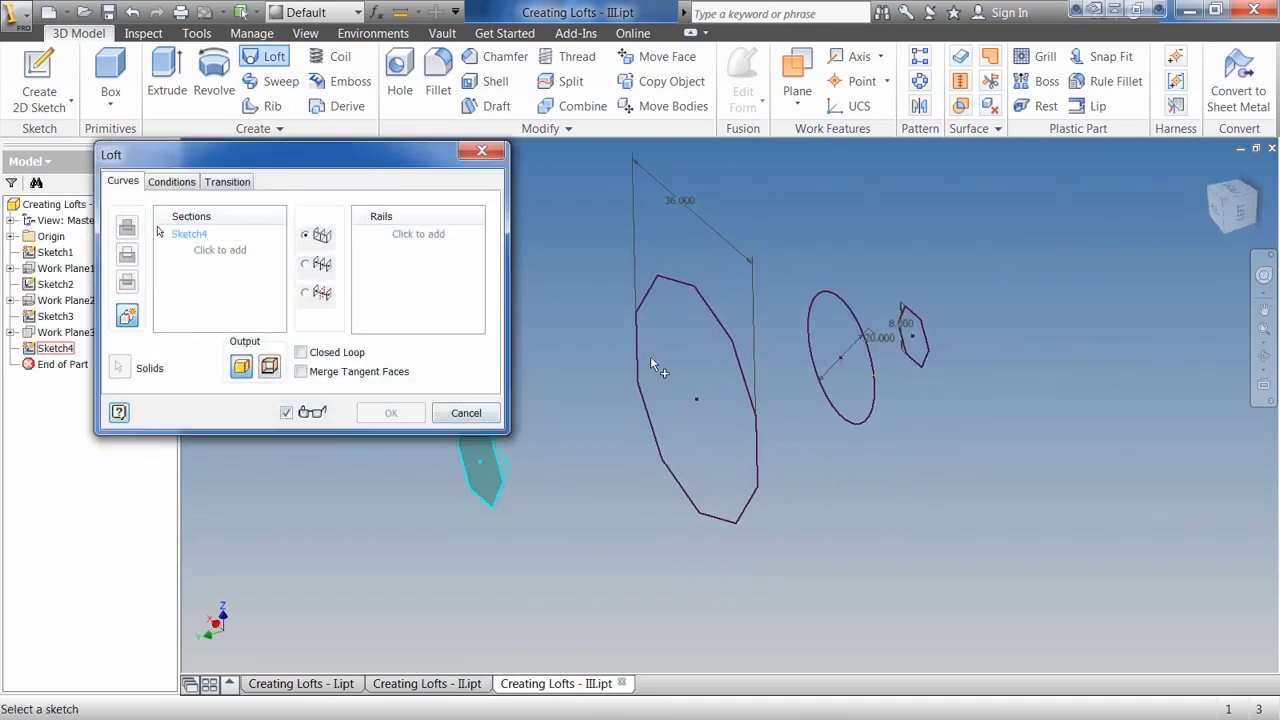
pyautogui.click(721, 316)
pyautogui.click(842, 300)
pyautogui.keyDown('shift'); pyautogui.moveTo(564, 442); pyautogui.dragTo(589, 585, button='middle'); pyautogui.keyUp('shift')
pyautogui.keyDown('shift'); pyautogui.moveTo(511, 532); pyautogui.dragTo(867, 368, button='middle'); pyautogui.keyUp('shift')
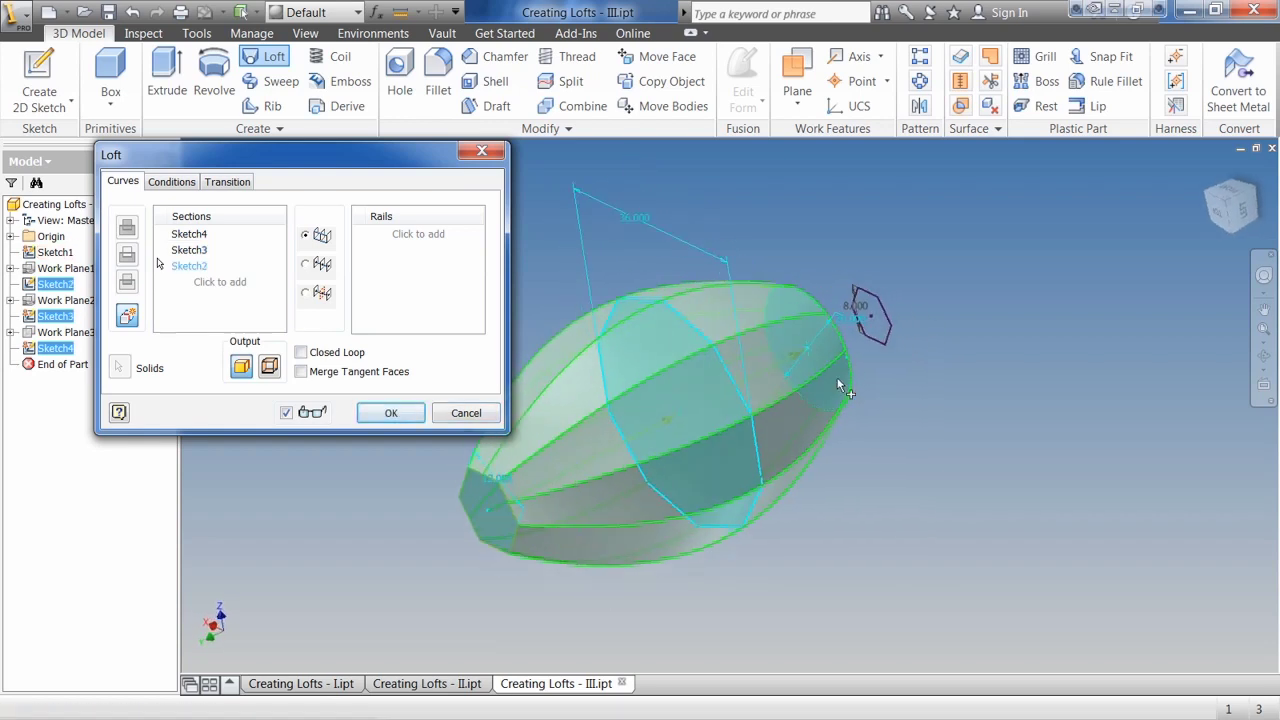
pyautogui.click(891, 314)
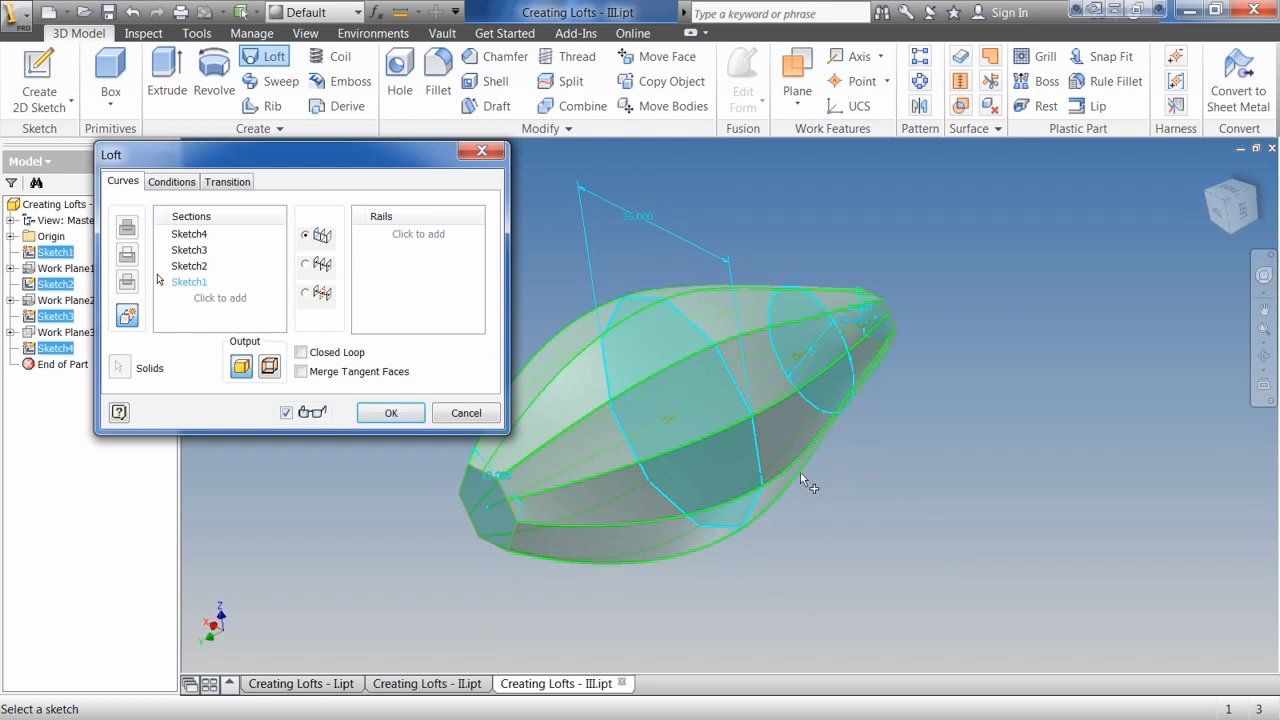
pyautogui.click(391, 413)
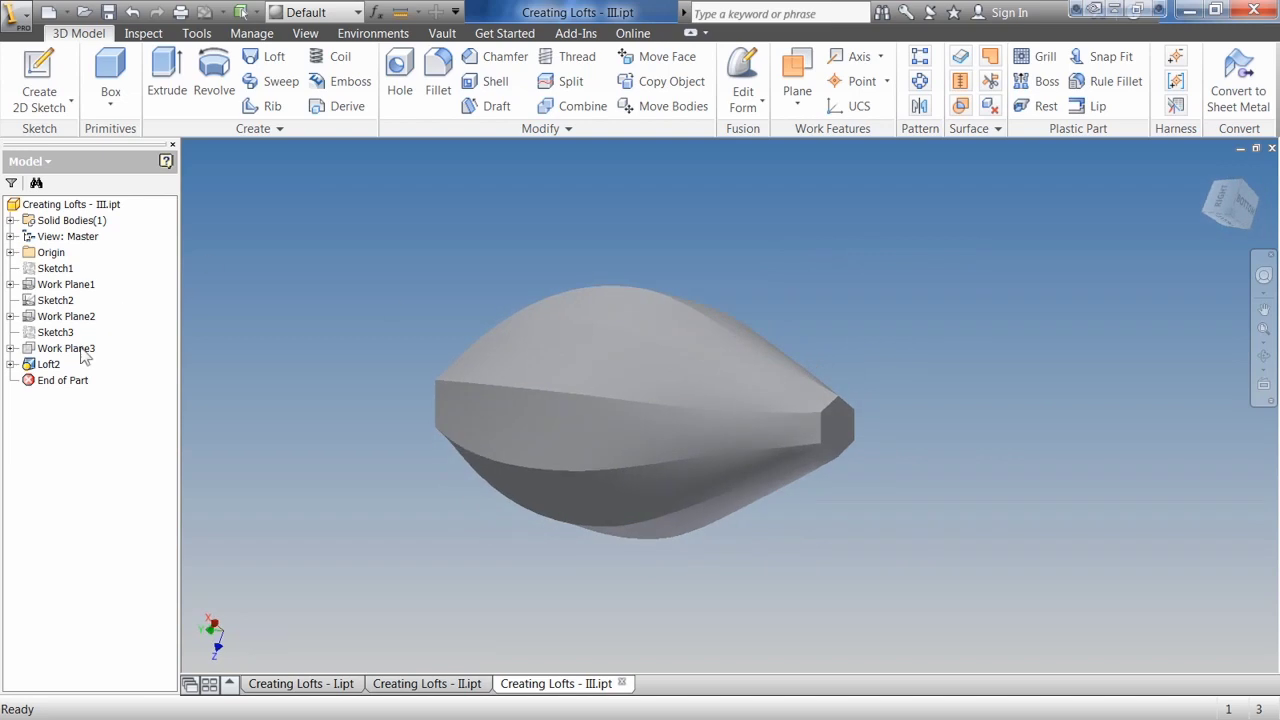
# Open the multi-section loft for editing and review its transition and section condition settings, returning to the curve settings
pyautogui.click(48, 364)
pyautogui.rightClick(44, 366)
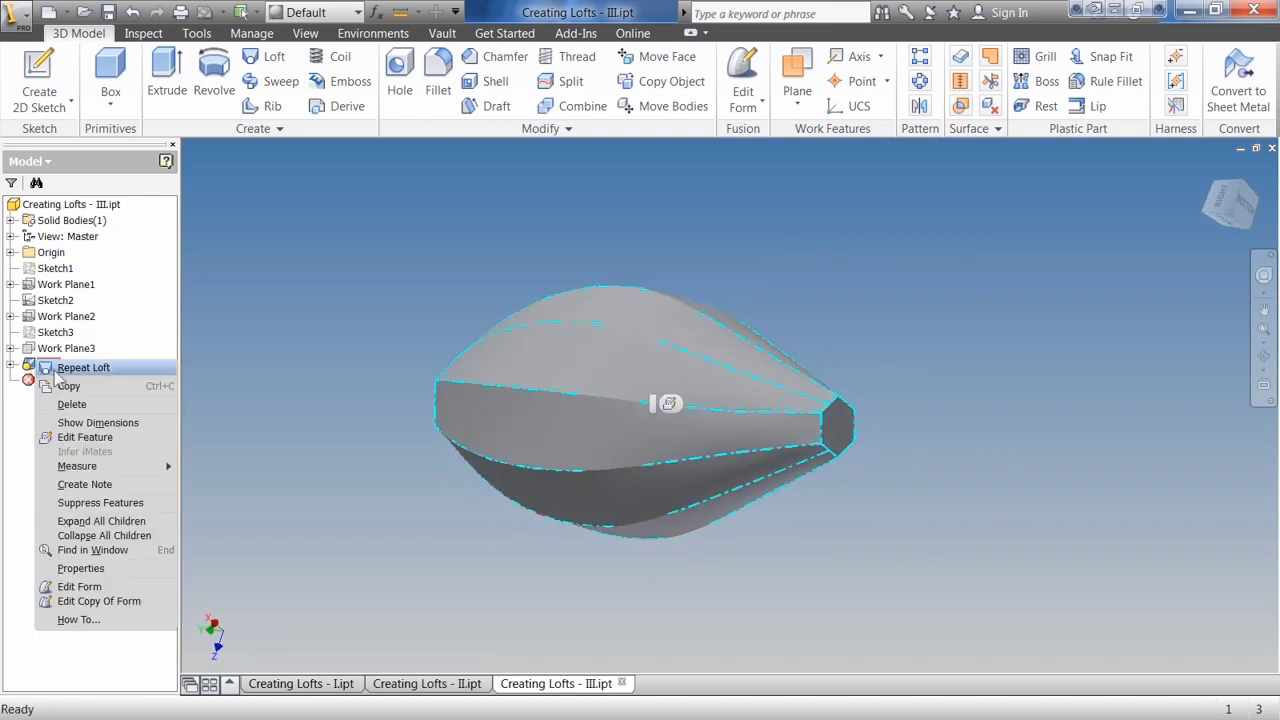
pyautogui.click(106, 440)
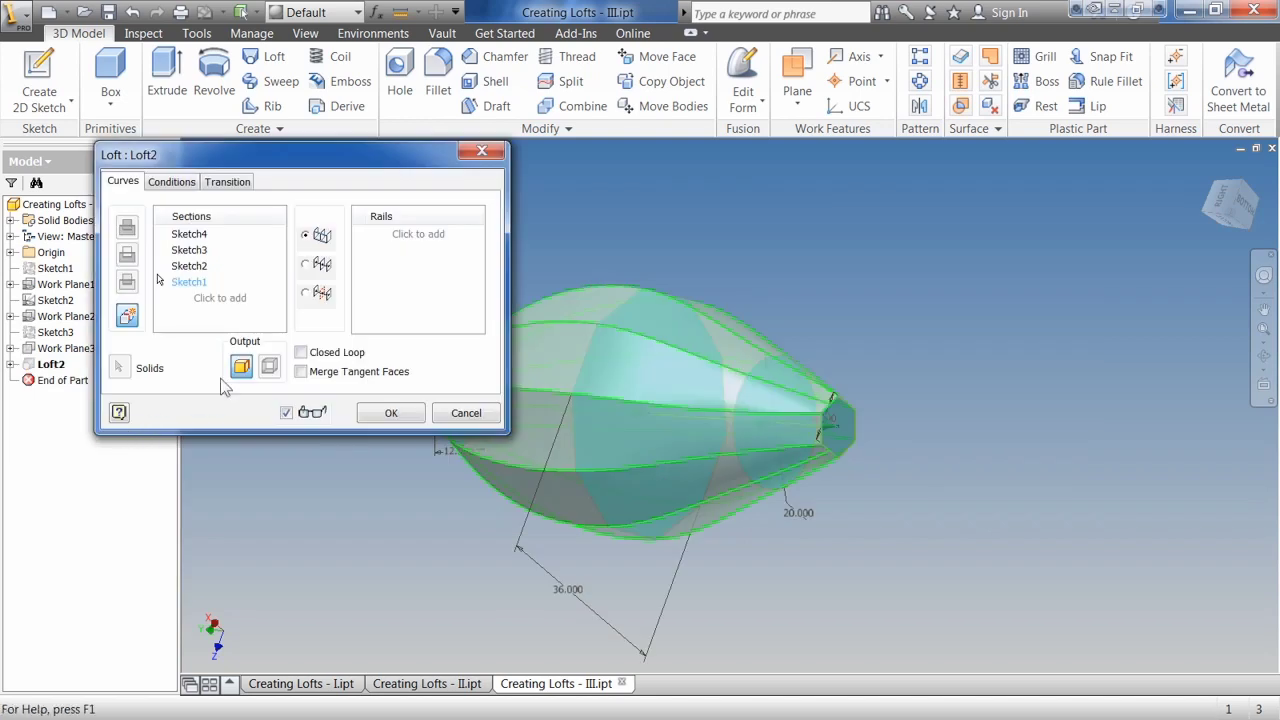
pyautogui.click(226, 181)
pyautogui.click(192, 184)
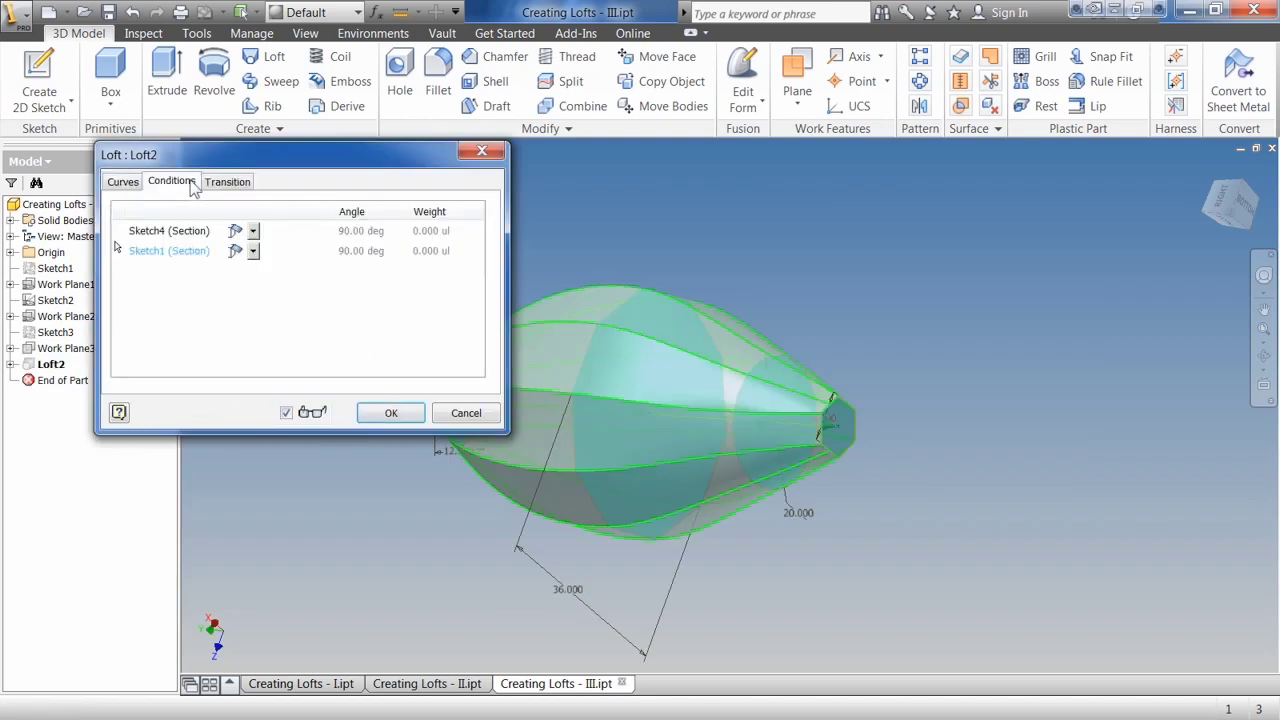
pyautogui.click(121, 183)
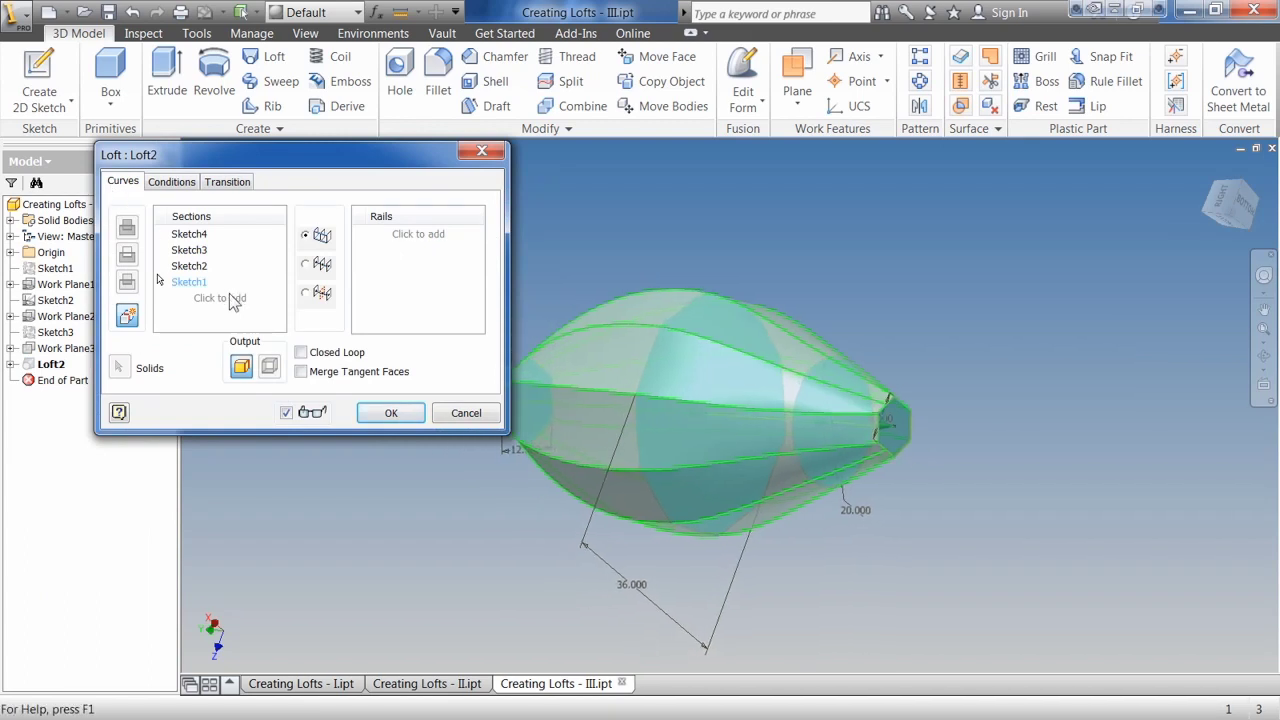
# Try the Closed Loop option on the multi-section loft, turn it off again, and finish the edit
pyautogui.click(302, 353)
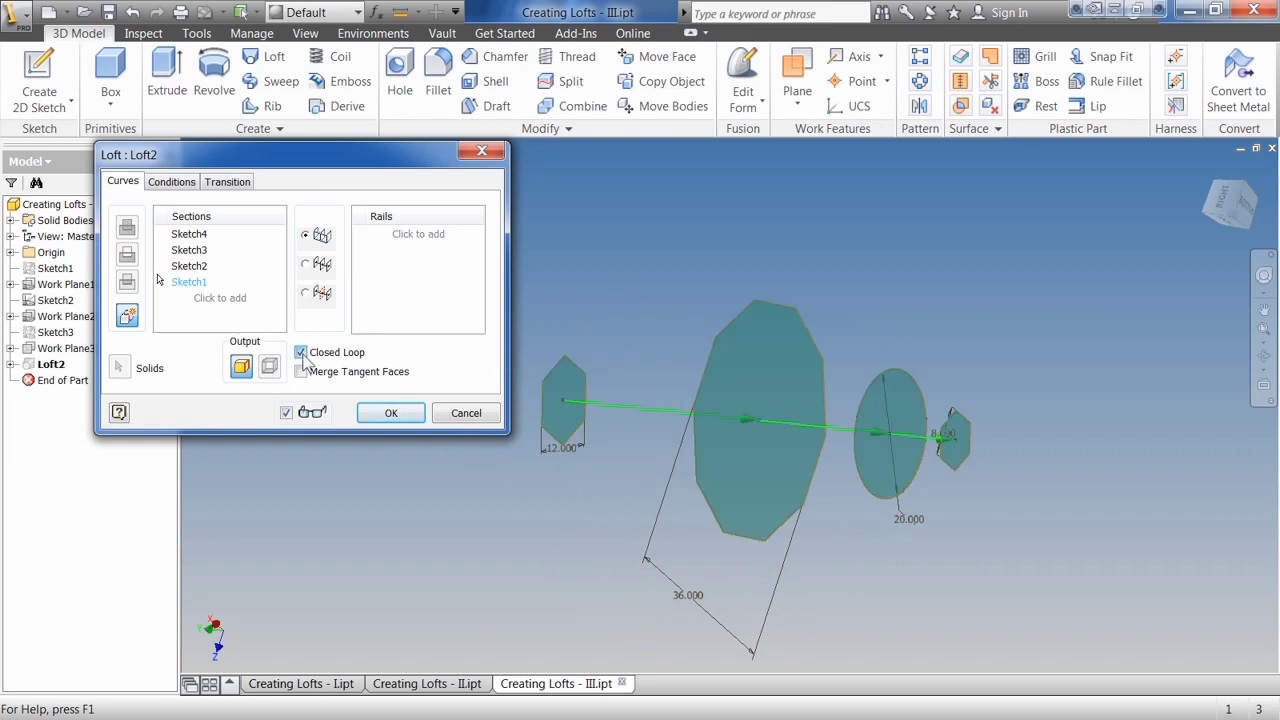
pyautogui.click(302, 353)
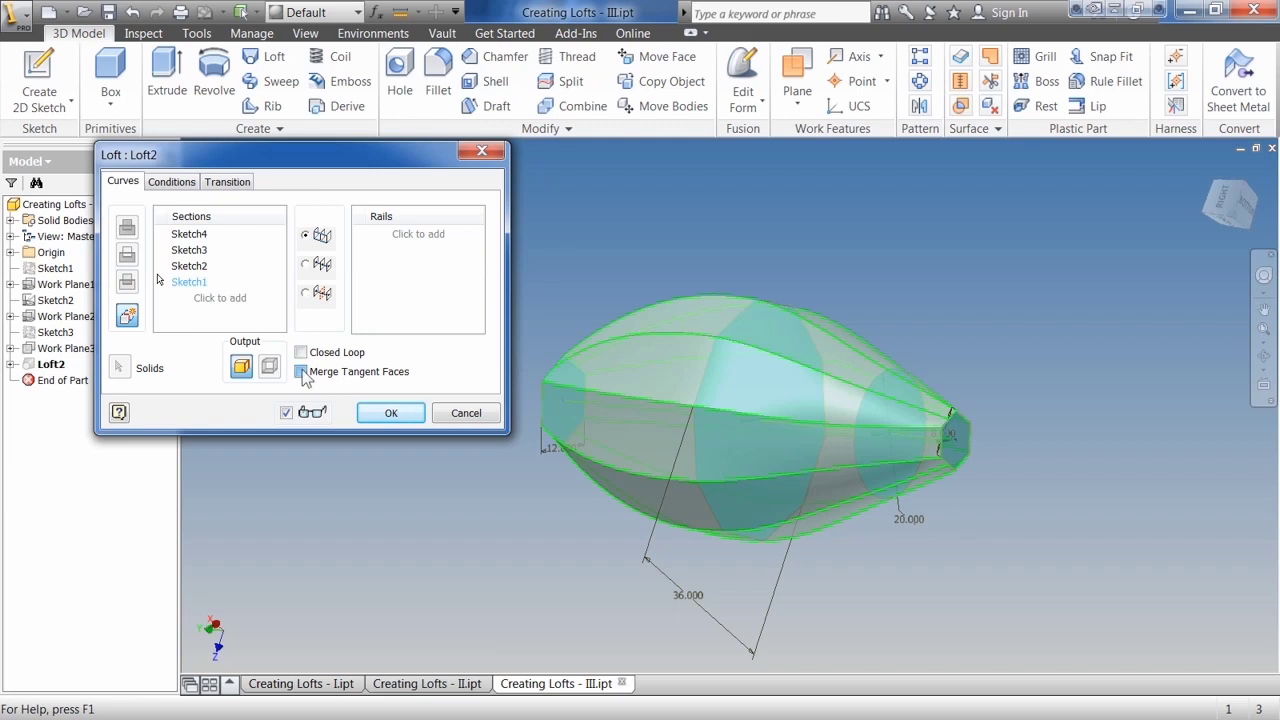
pyautogui.click(391, 413)
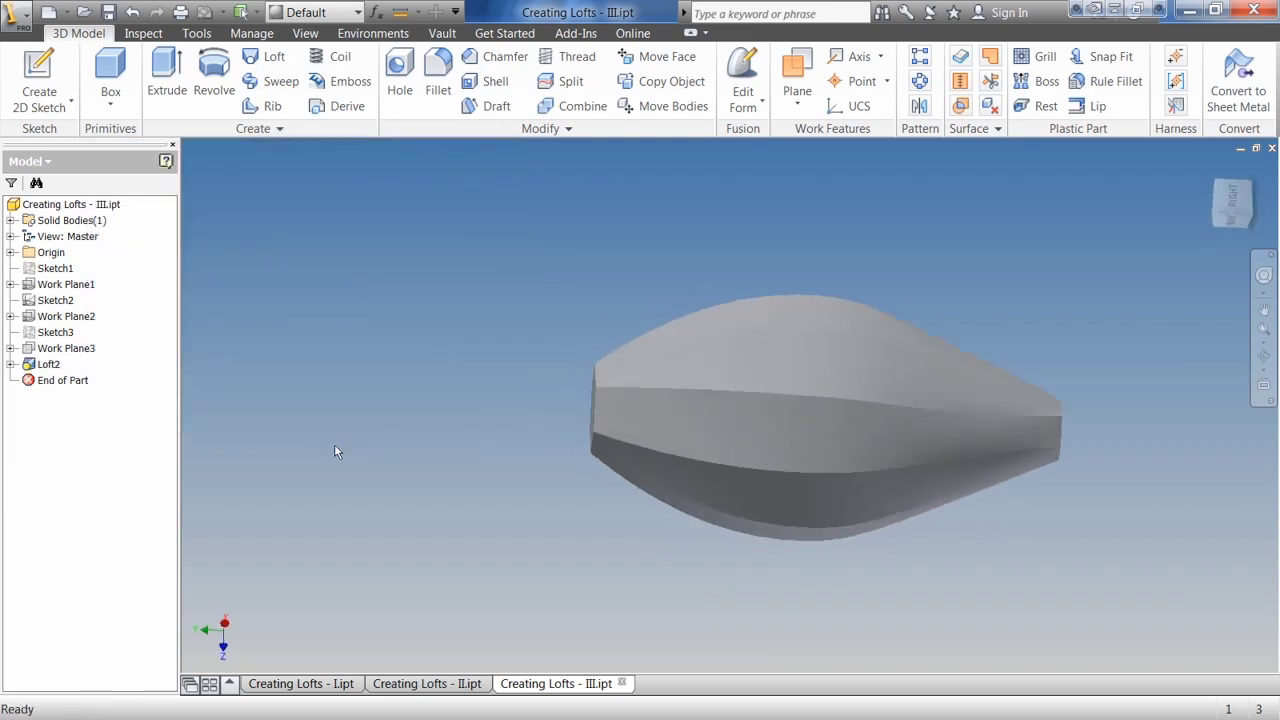